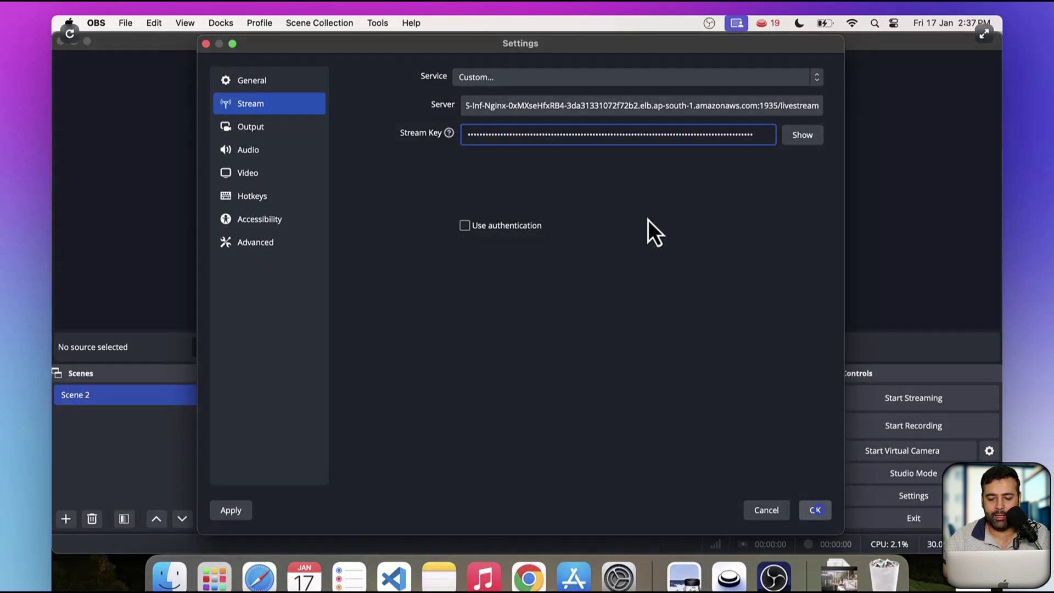
- Save the custom ZenStream server URL and stream key in OBS stream settings
{"action": "left_click", "coordinate": [817, 512]}
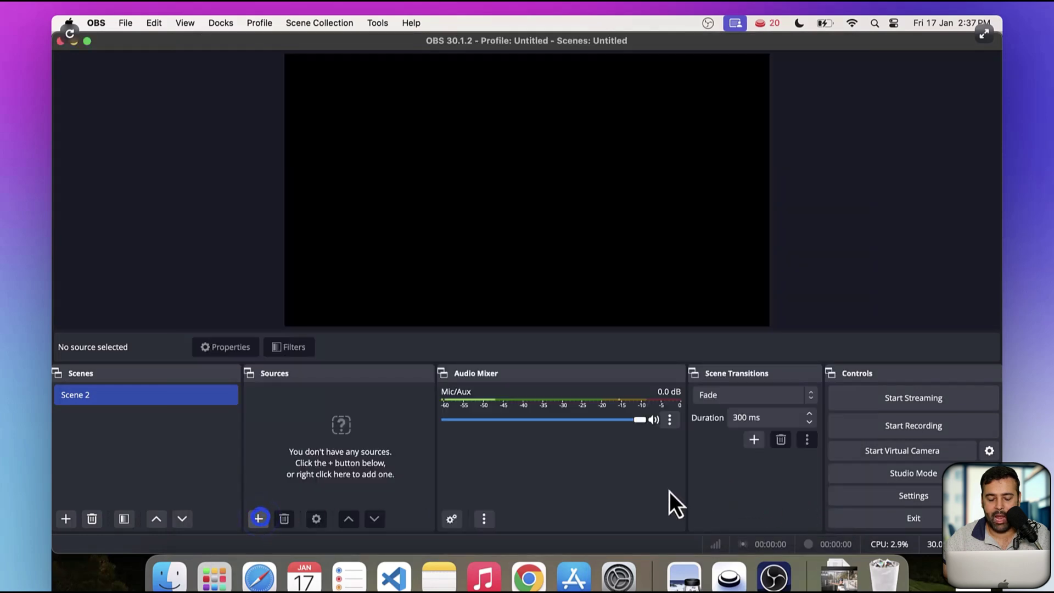
- Add a Media Source to Scene 2, keeping the default name 'Media Source'
{"action": "left_click", "coordinate": [258, 518]}
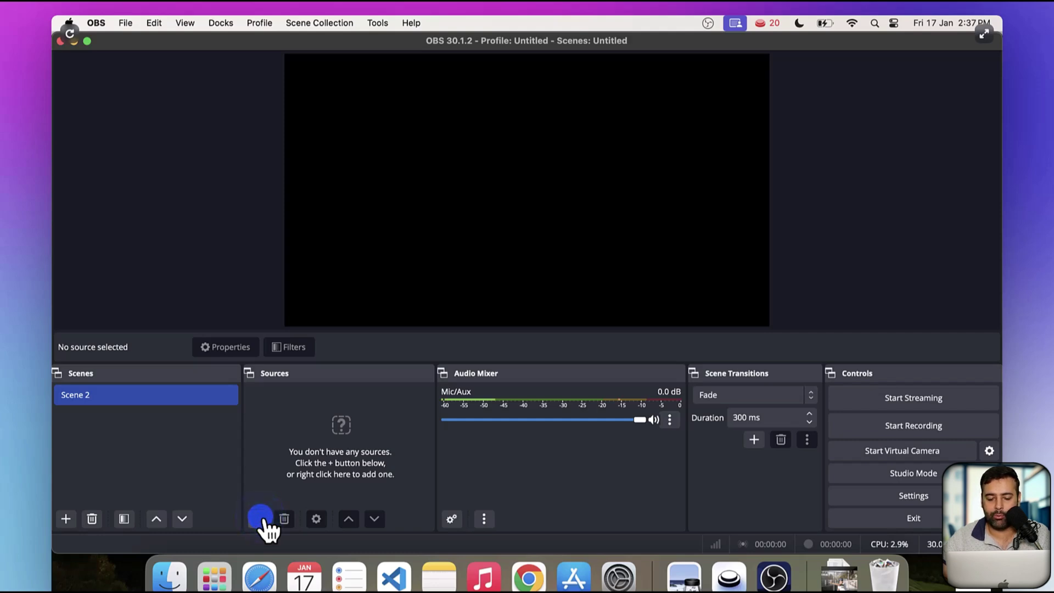
{"action": "left_click", "coordinate": [260, 518]}
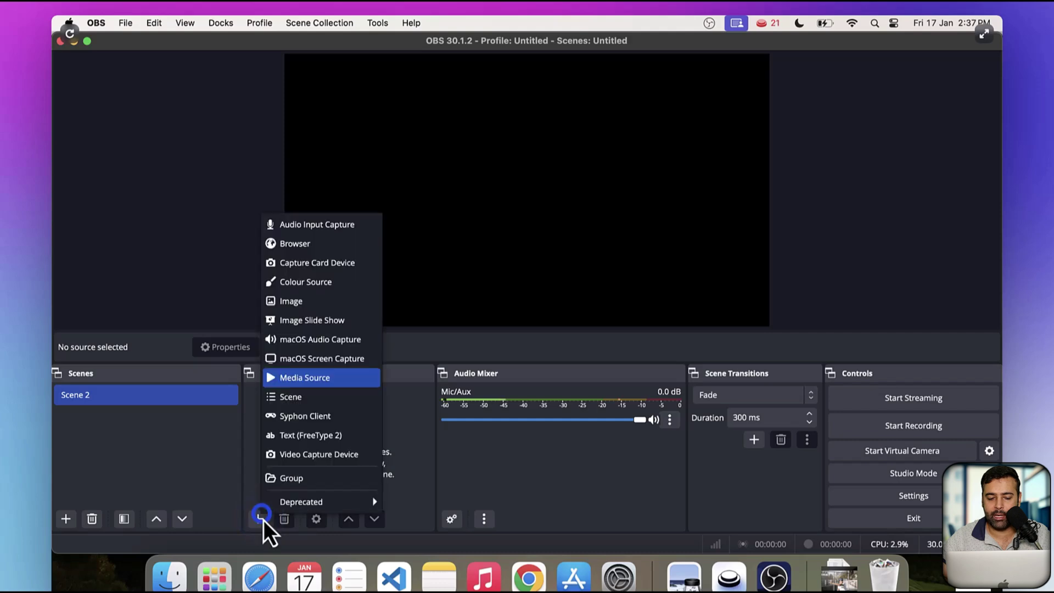
{"action": "left_click", "coordinate": [311, 381]}
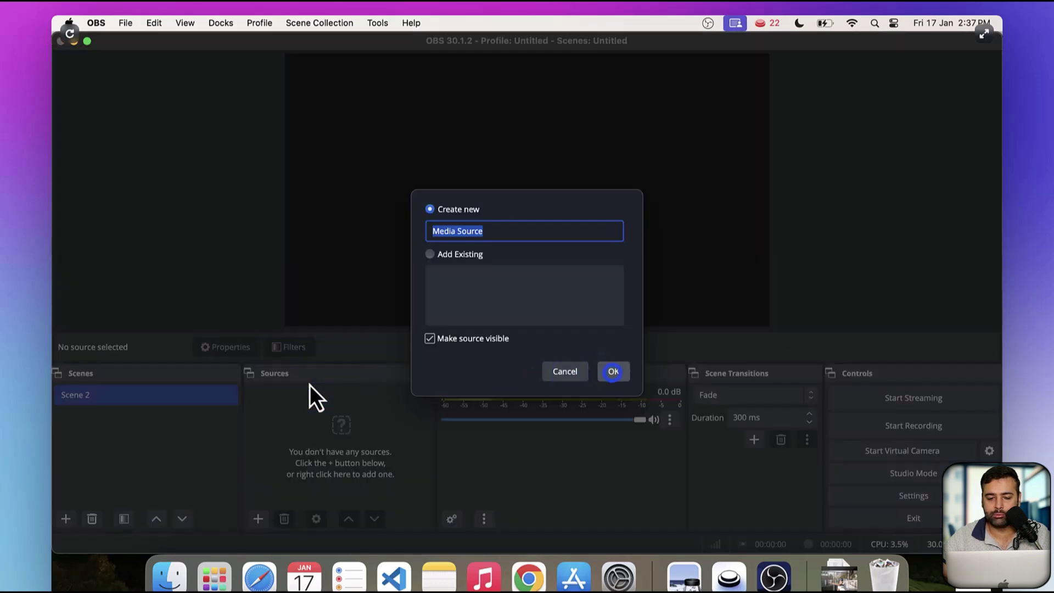
{"action": "left_click", "coordinate": [613, 374]}
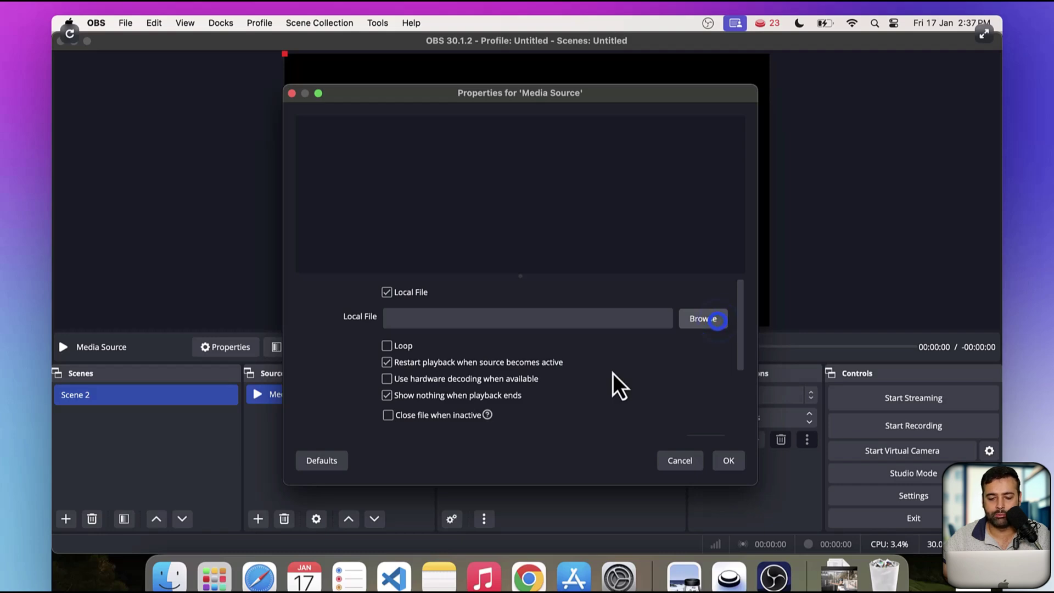
- Load 'Screen Recording 2025-01-16 at 5.23.58 PM.mov' from Downloads into the Media Source
{"action": "left_click", "coordinate": [722, 326]}
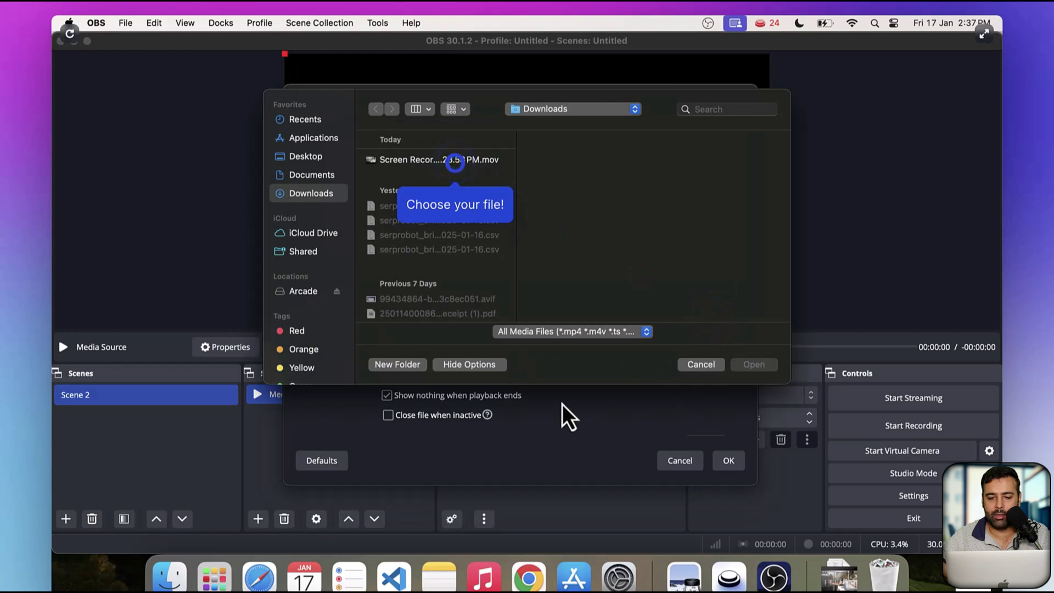
{"action": "left_click", "coordinate": [453, 206]}
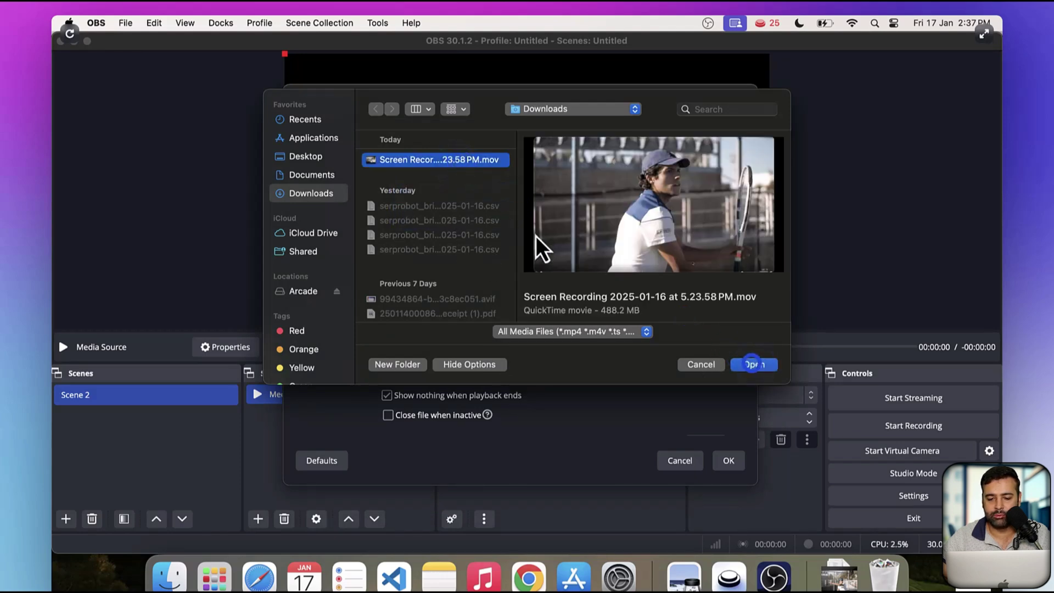
{"action": "left_click", "coordinate": [752, 364]}
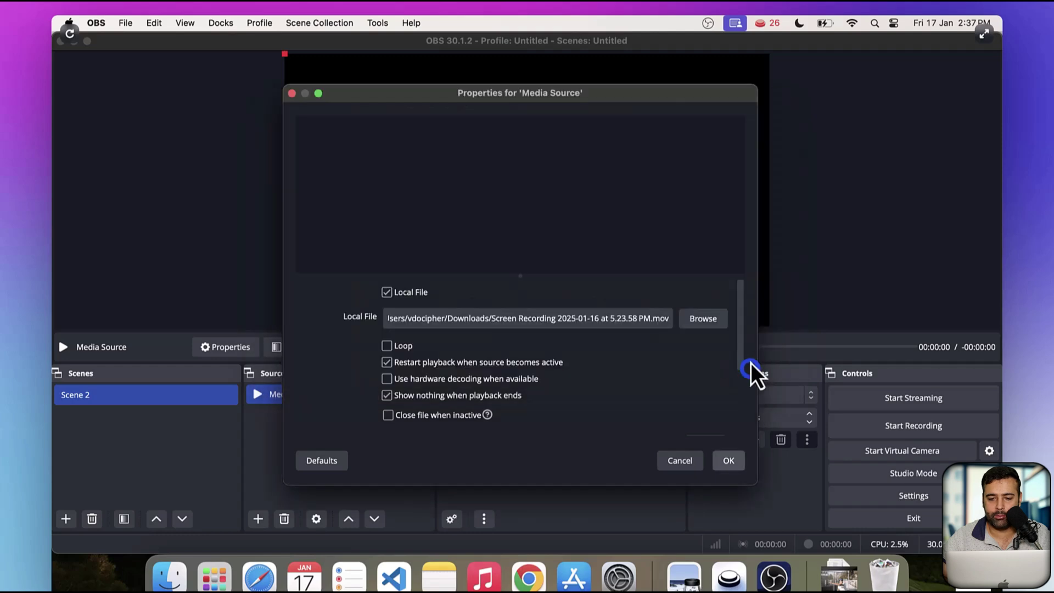
{"action": "left_click", "coordinate": [725, 461]}
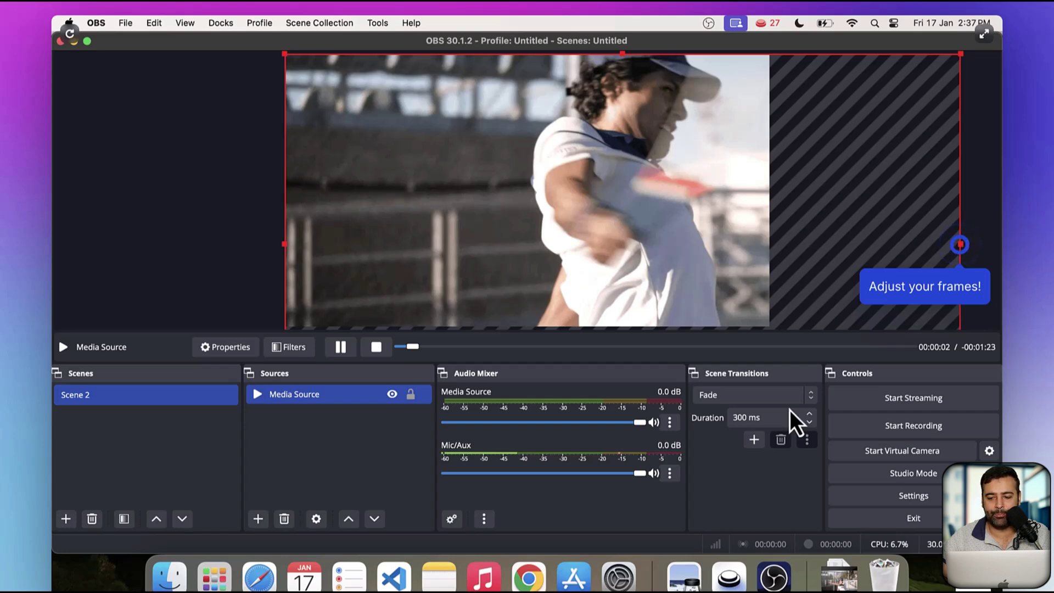
- Resize the tennis video to fill the canvas, go live, and show all windows
{"action": "left_click_drag", "start_coordinate": [960, 250], "coordinate": [778, 247]}
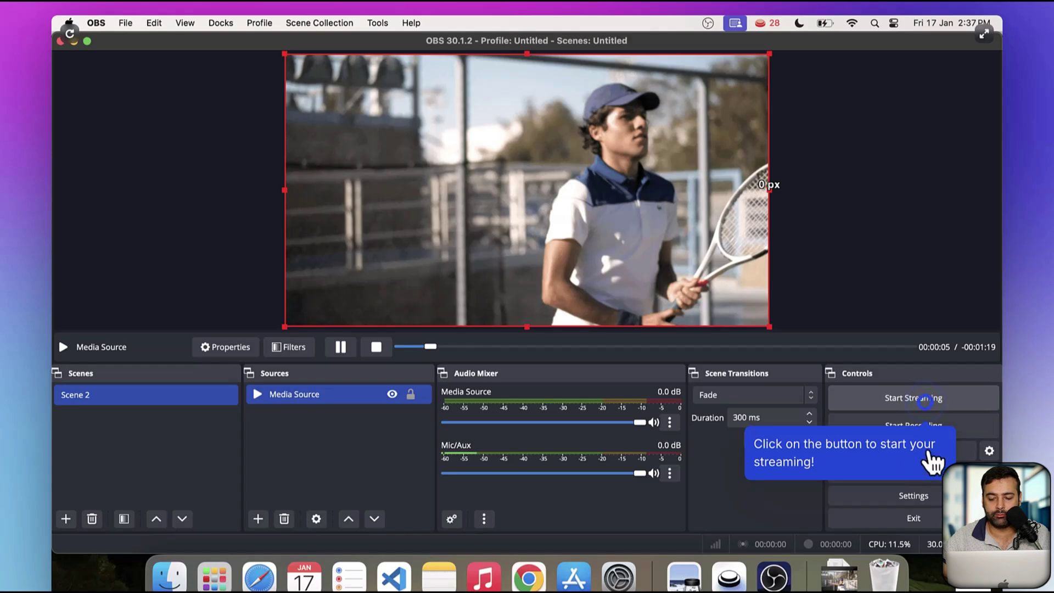
{"action": "left_click", "coordinate": [925, 401]}
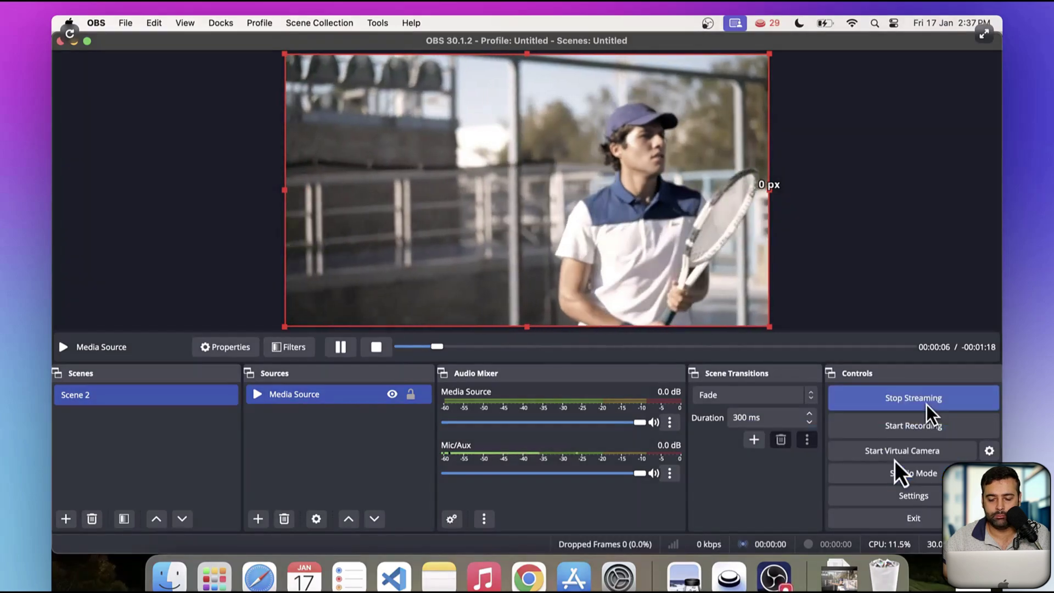
{"action": "key", "text": "ctrl+Up"}
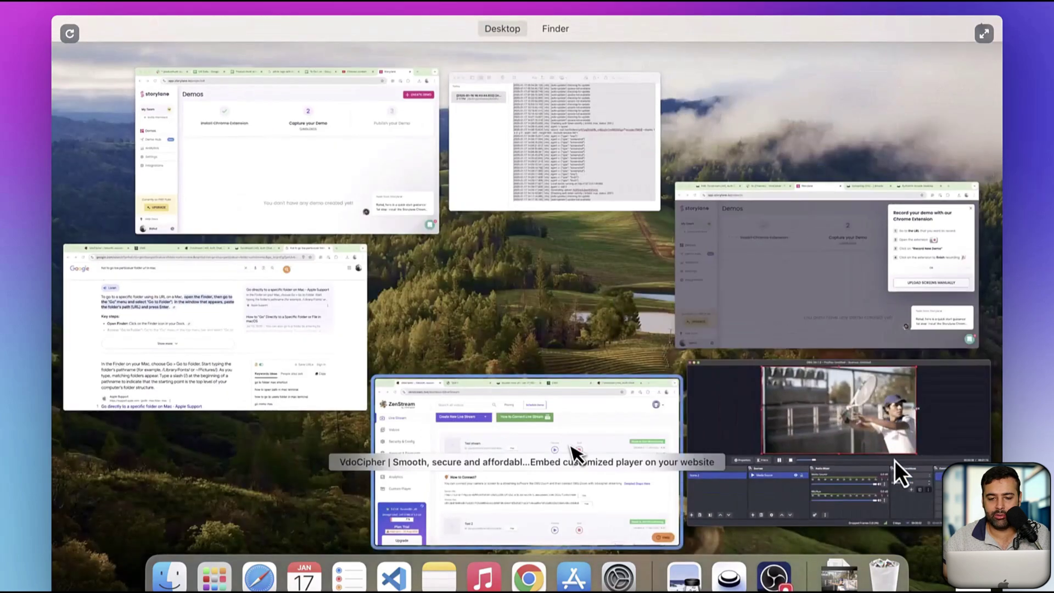
- Watch Test stream's live preview in ZenStream, then return to the Live Stream dashboard
{"action": "left_click", "coordinate": [573, 453]}
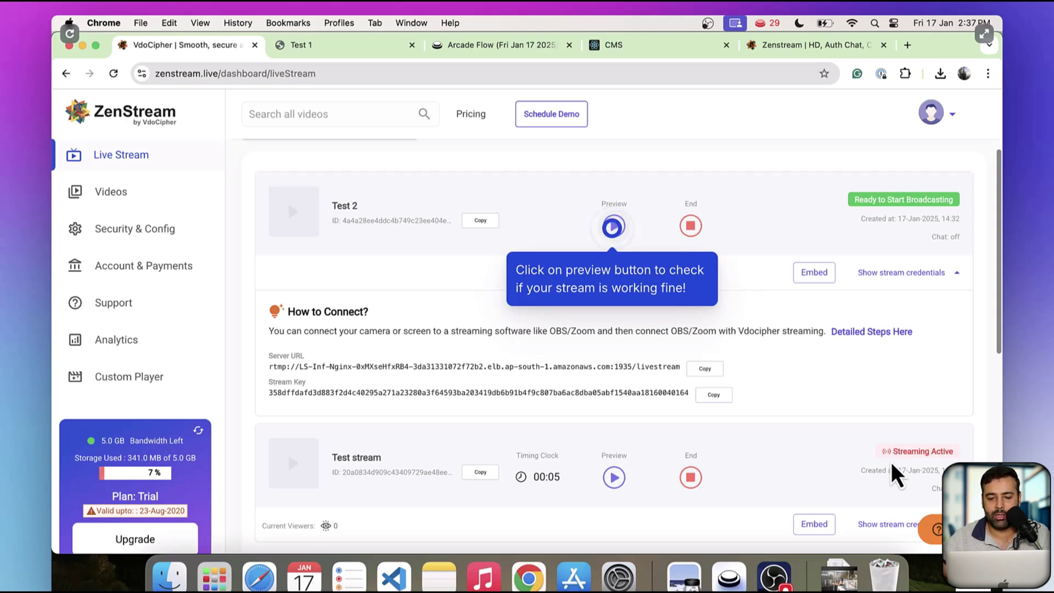
{"action": "left_click", "coordinate": [664, 296]}
{"action": "left_click", "coordinate": [614, 477]}
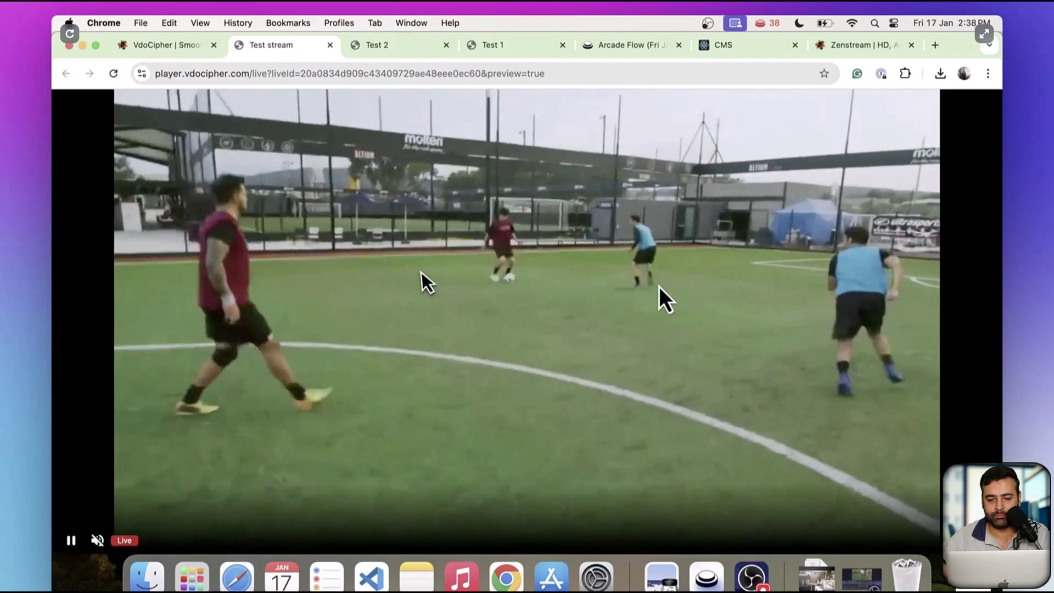
{"action": "left_click", "coordinate": [190, 49]}
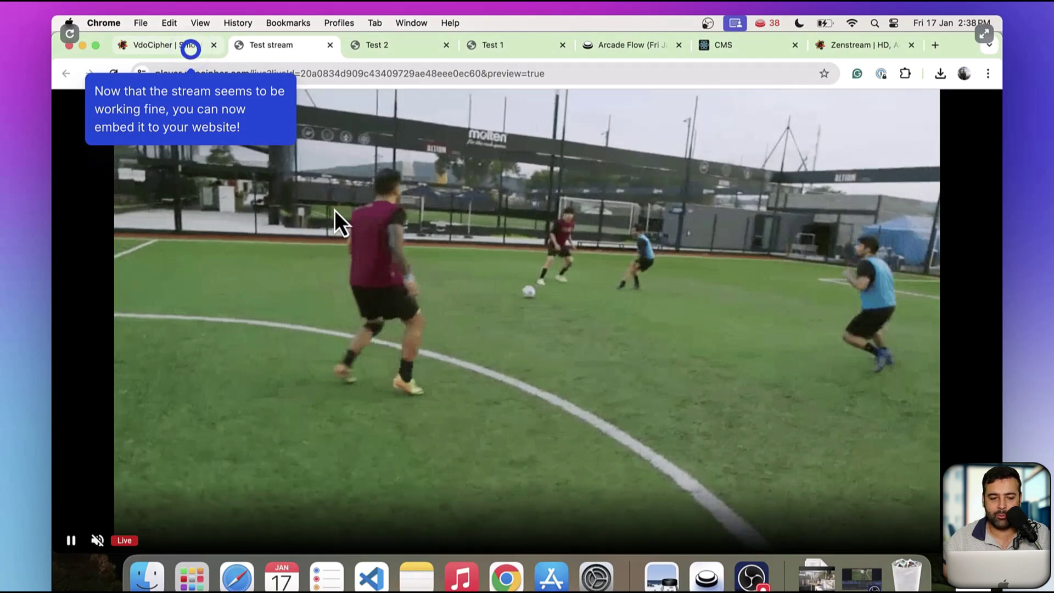
{"action": "left_click", "coordinate": [227, 140]}
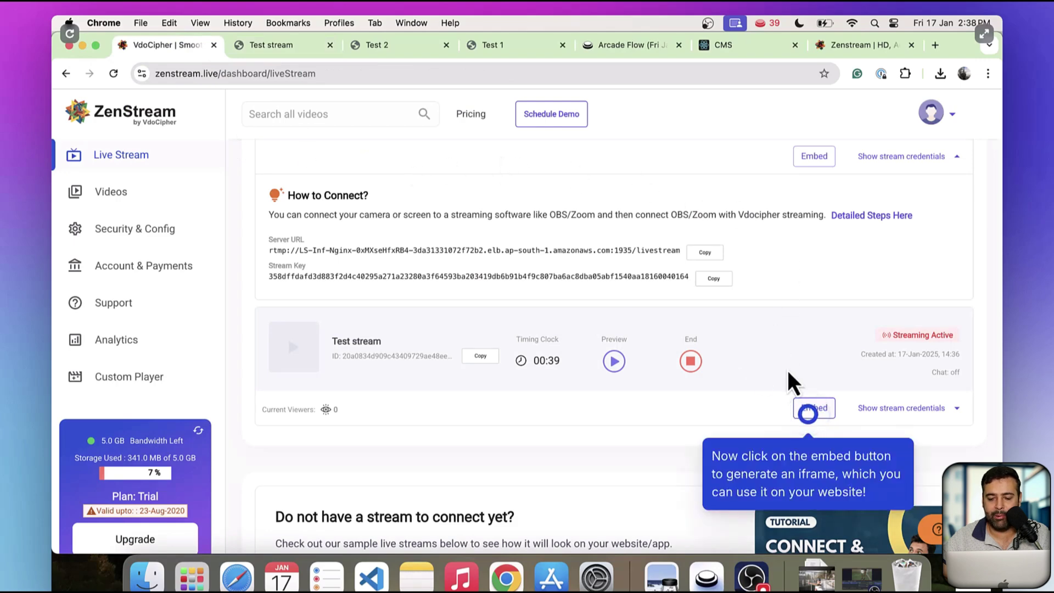
- Copy Test stream's iframe code from the Embed Your Live Stream dialog
{"action": "left_click", "coordinate": [814, 413]}
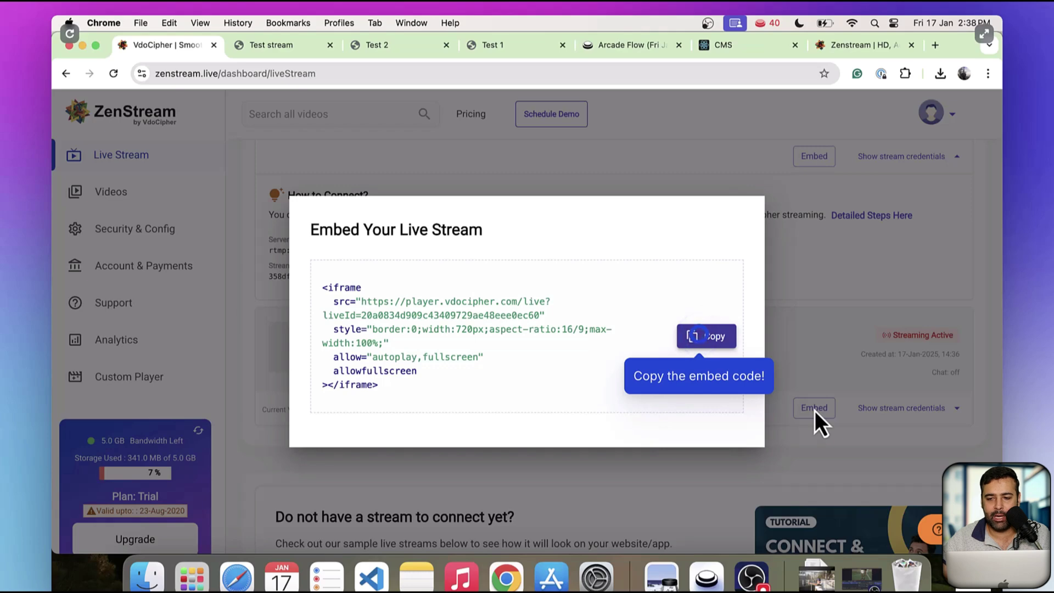
{"action": "left_click", "coordinate": [706, 343]}
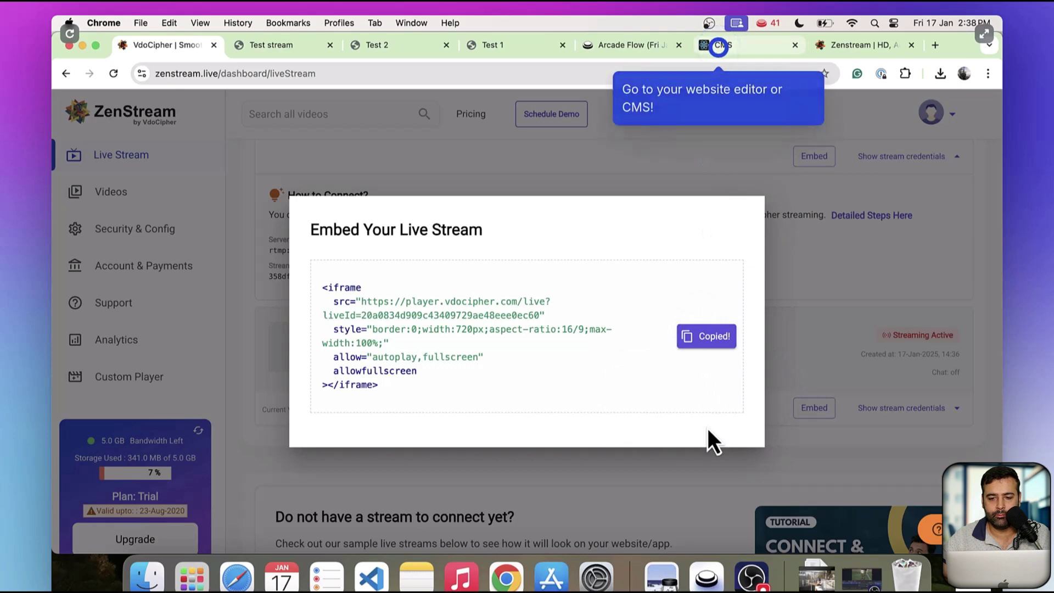
{"action": "left_click", "coordinate": [729, 114]}
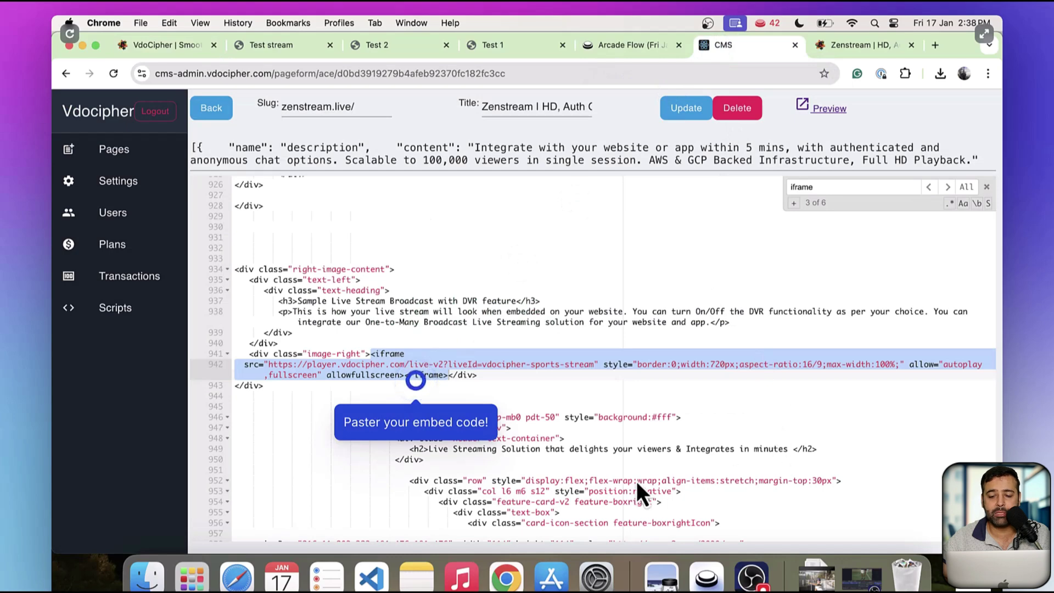
- Paste the iframe at line 941 of the zenstream.live/ page, update it, and preview
{"action": "left_click", "coordinate": [456, 436]}
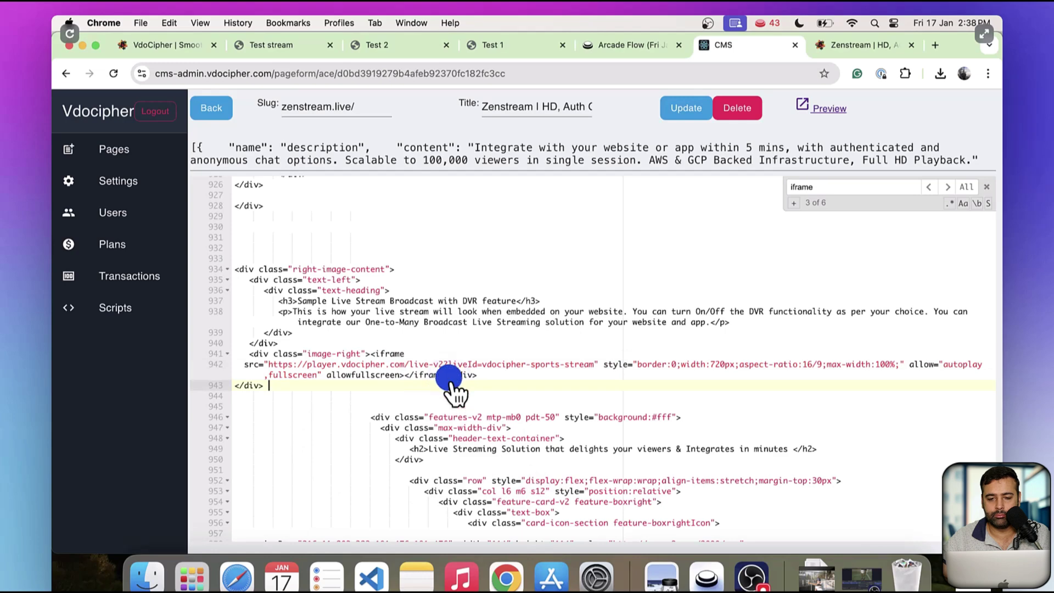
{"action": "left_click", "coordinate": [450, 383]}
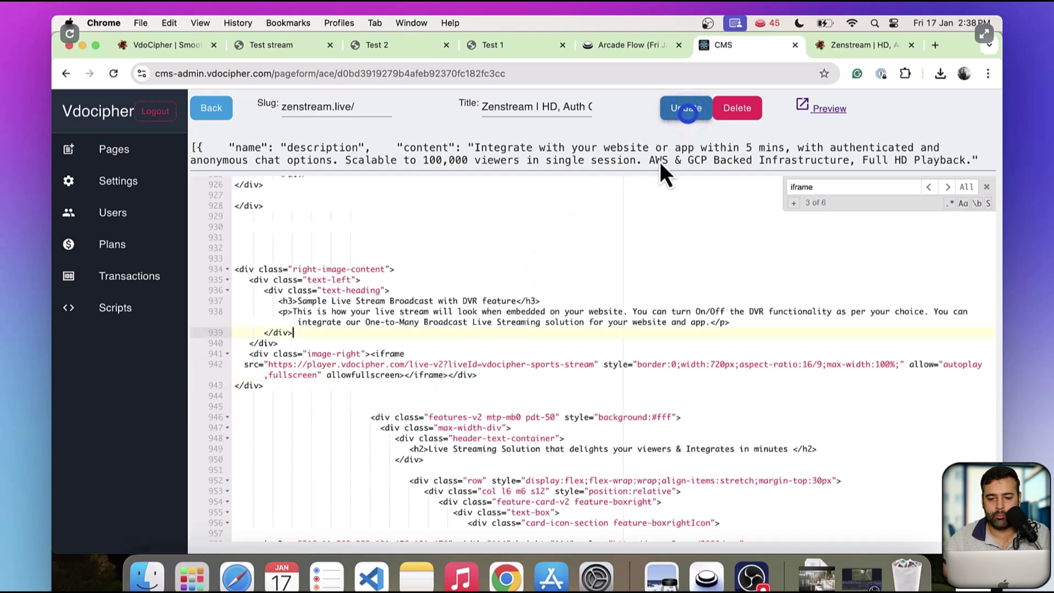
{"action": "left_click", "coordinate": [686, 119]}
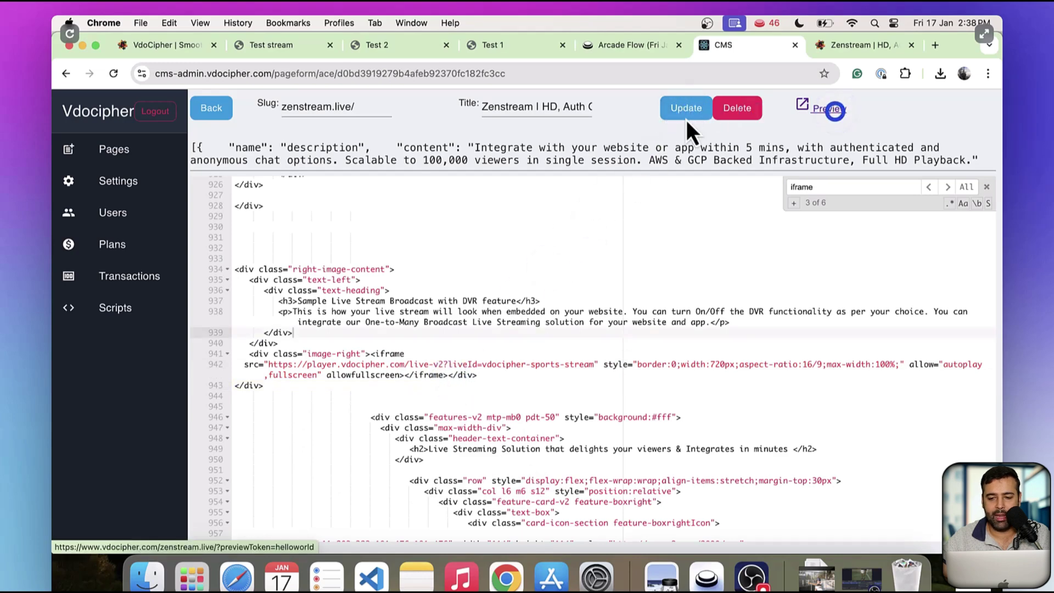
{"action": "left_click", "coordinate": [831, 109]}
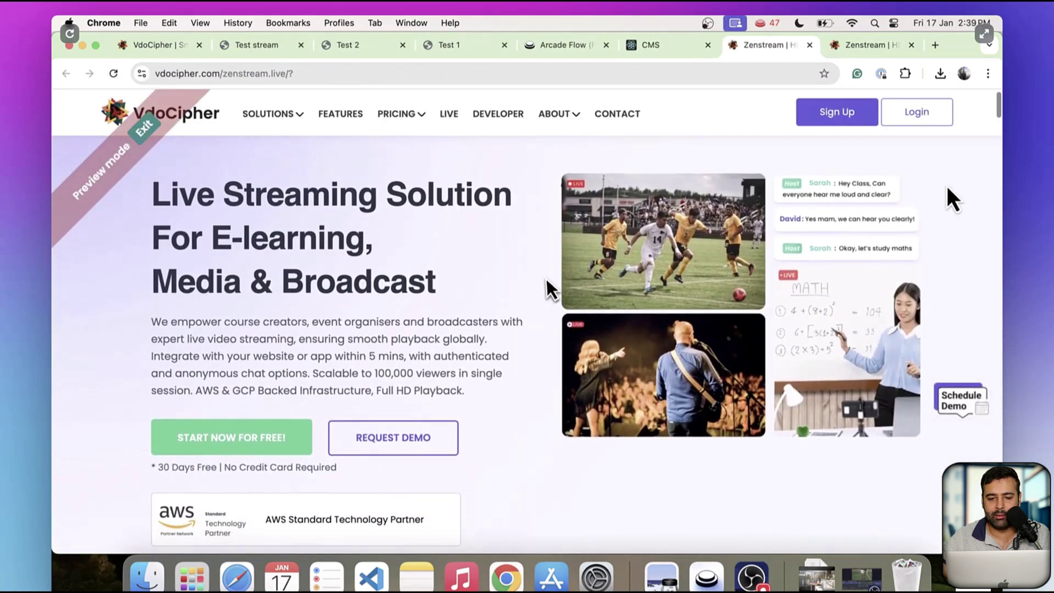
- Scroll the preview page to the Sample Live Stream Broadcast with DVR player
{"action": "scroll", "coordinate": [947, 188], "scroll_direction": "down", "scroll_amount": 15}
{"action": "scroll", "coordinate": [947, 188], "scroll_direction": "up", "scroll_amount": 8}
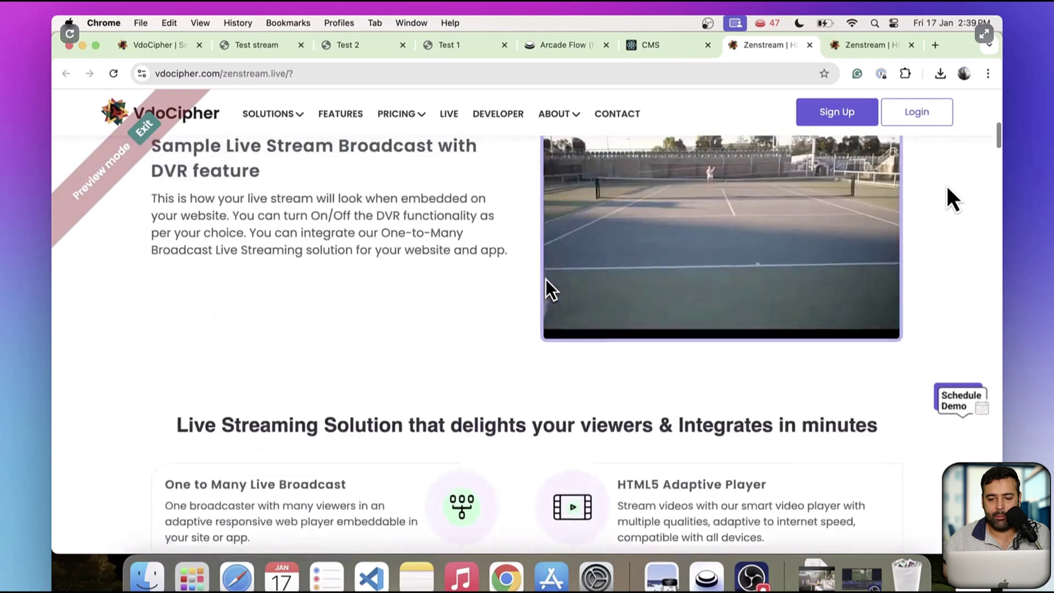
{"action": "scroll", "coordinate": [549, 288], "scroll_direction": "up", "scroll_amount": 1}
{"action": "mouse_move", "coordinate": [635, 313]}
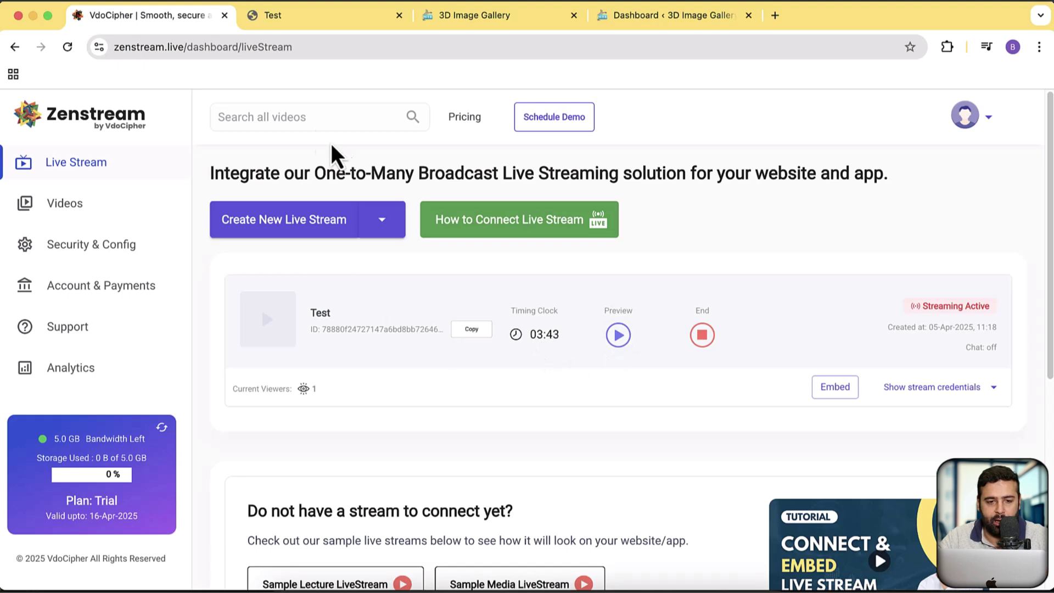
- Check Test stream's live preview, then switch to the 3D Image Gallery website
{"action": "left_click", "coordinate": [310, 16]}
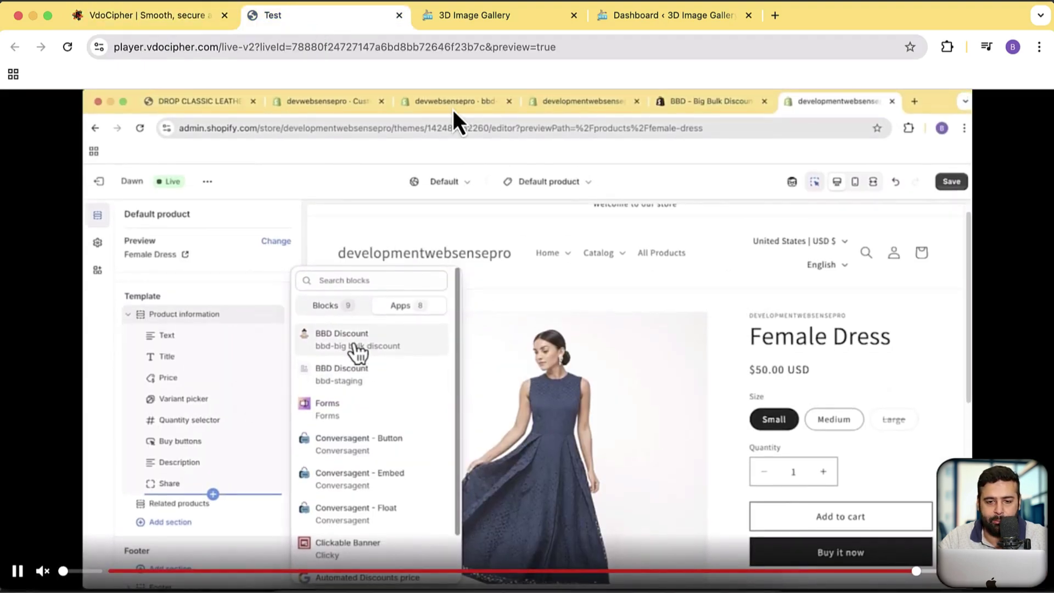
{"action": "left_click", "coordinate": [206, 26]}
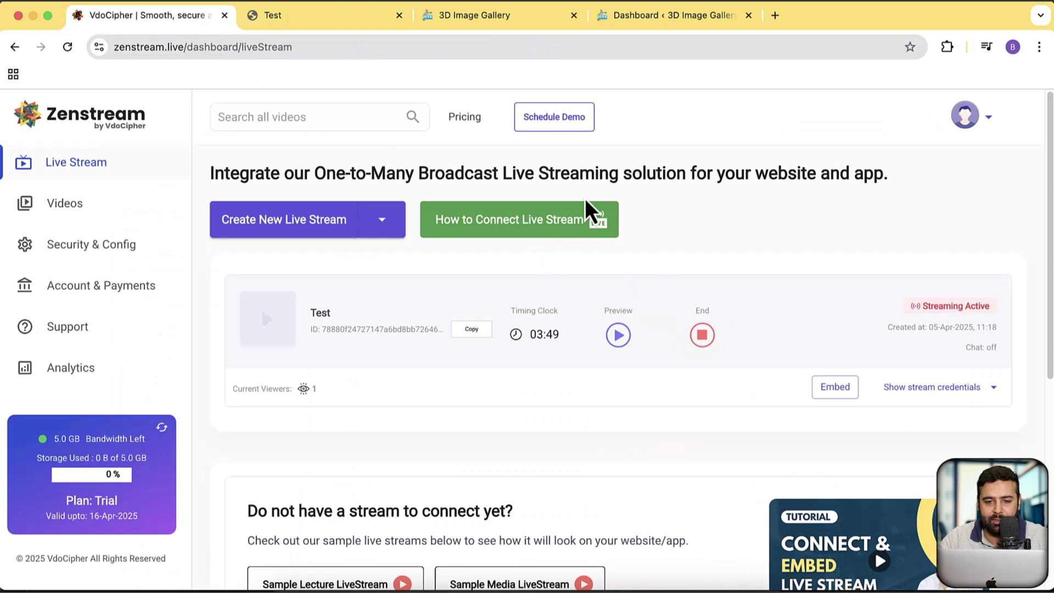
{"action": "left_click", "coordinate": [486, 21]}
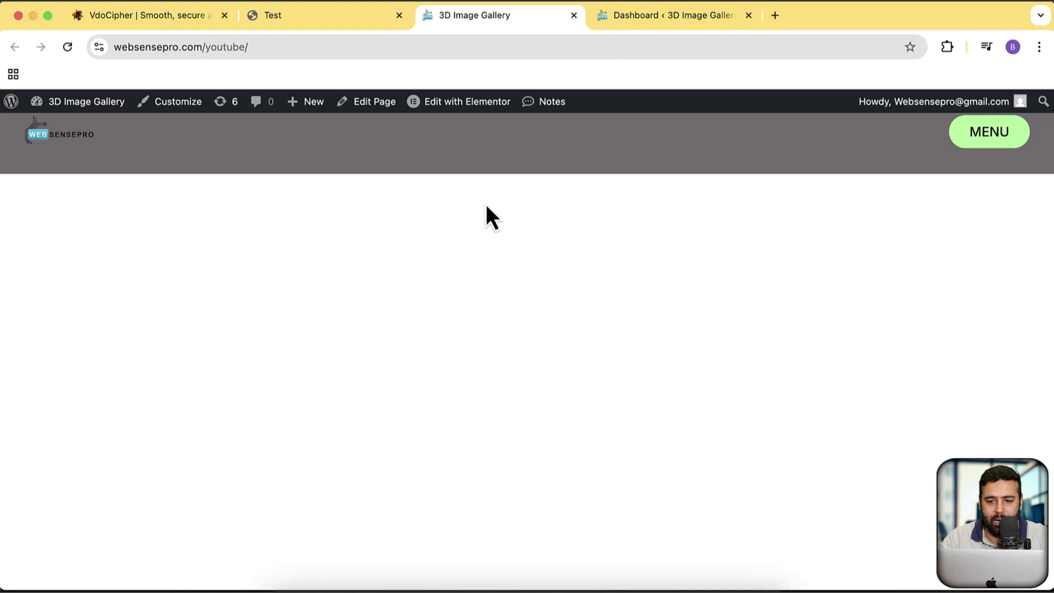
- Create a new untitled page through Pages > Add New Page in WordPress admin
{"action": "left_click", "coordinate": [665, 19]}
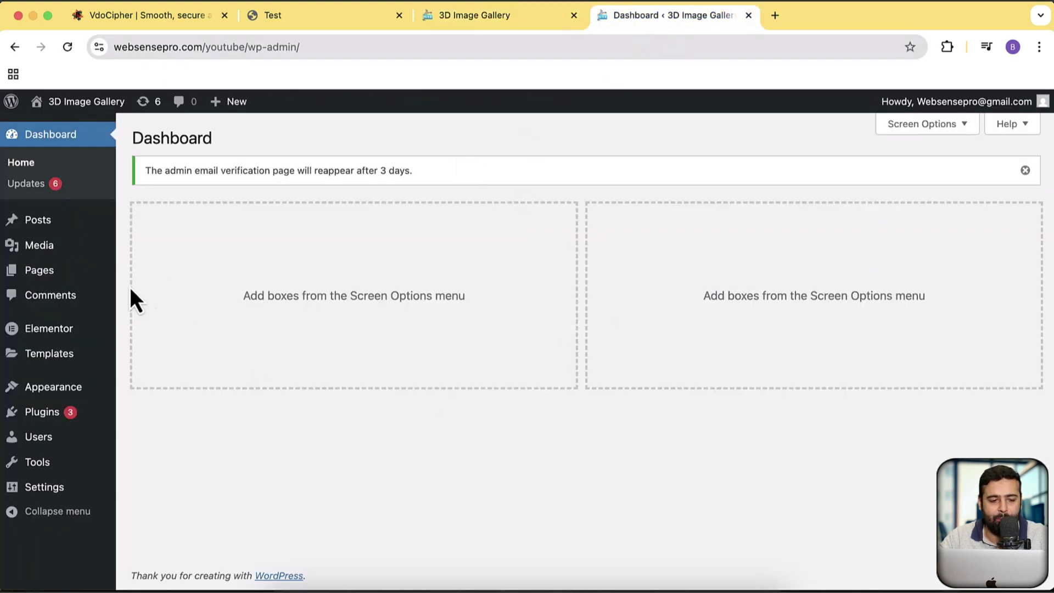
{"action": "mouse_move", "coordinate": [84, 269]}
{"action": "left_click", "coordinate": [169, 298]}
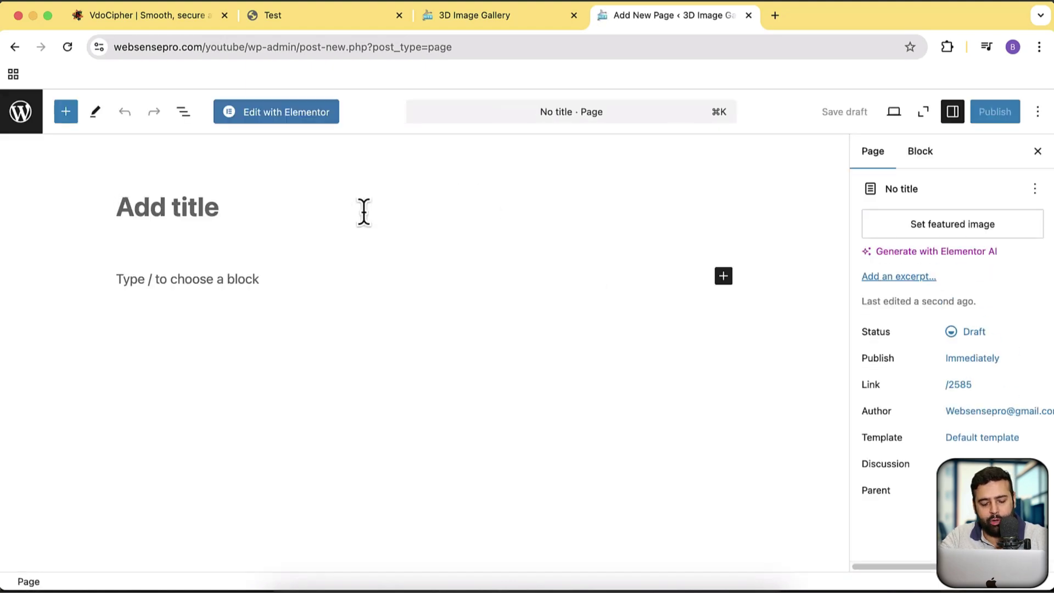
- Enter 'Vdocipher Live Stream' as the page title, then publish and confirm in the pre-publish panel
{"action": "type", "text": "Live"}
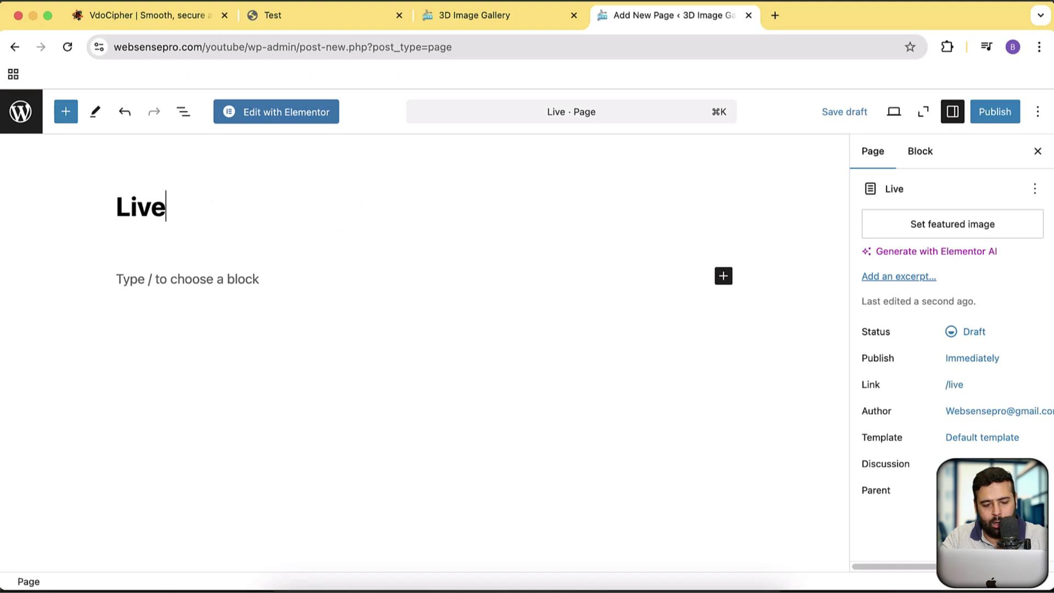
{"action": "key", "text": "BackSpace"}
{"action": "key", "text": "BackSpace"}
{"action": "key", "text": "BackSpace"}
{"action": "key", "text": "BackSpace"}
{"action": "type", "text": "Vdo"}
{"action": "key", "text": "BackSpace"}
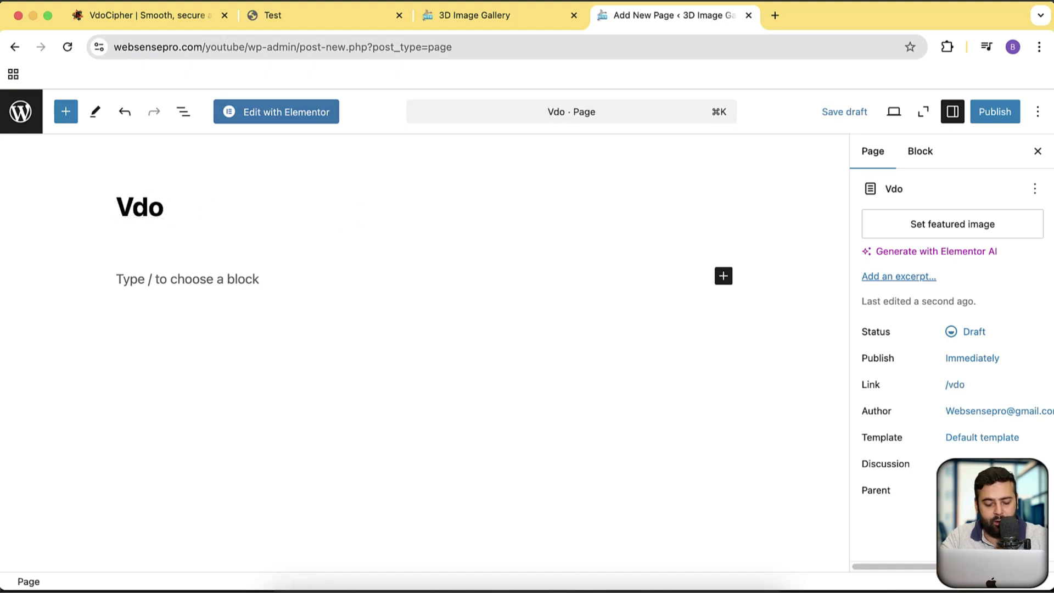
{"action": "type", "text": "cipher Live "}
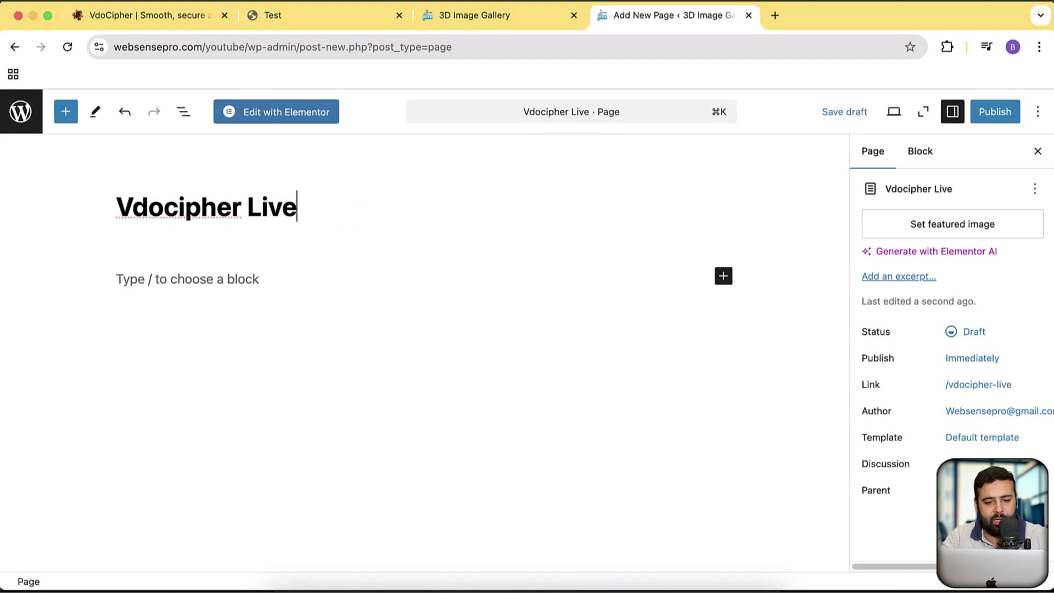
{"action": "type", "text": "Stream"}
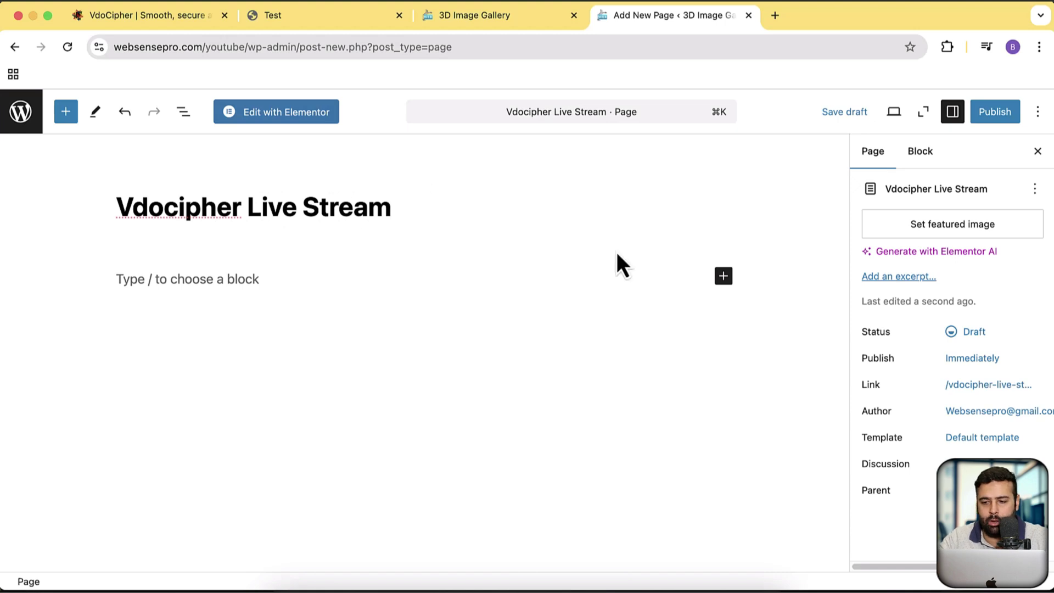
{"action": "left_click", "coordinate": [994, 113]}
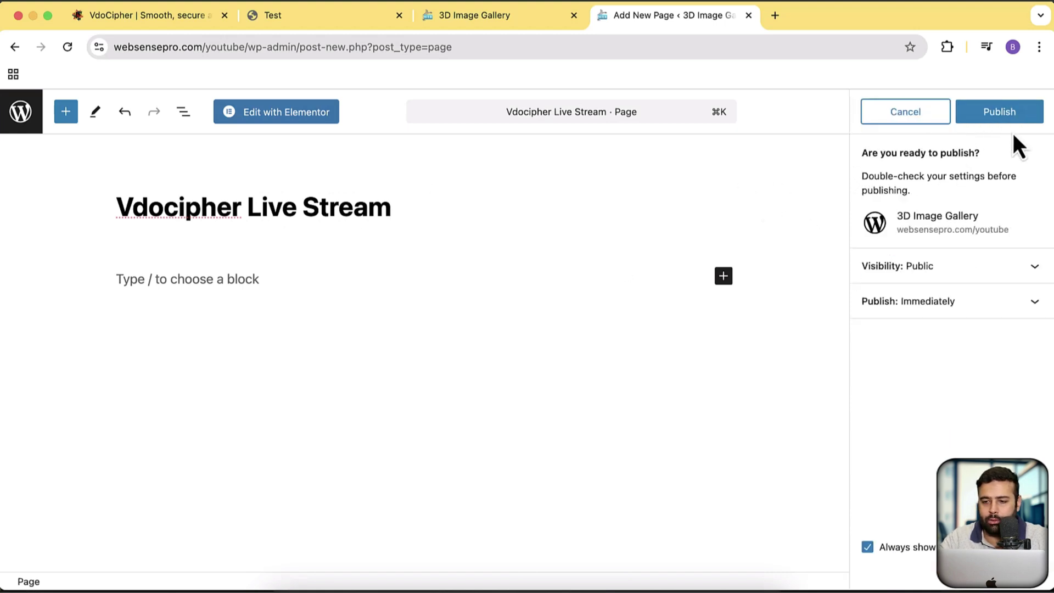
{"action": "left_click", "coordinate": [1027, 114]}
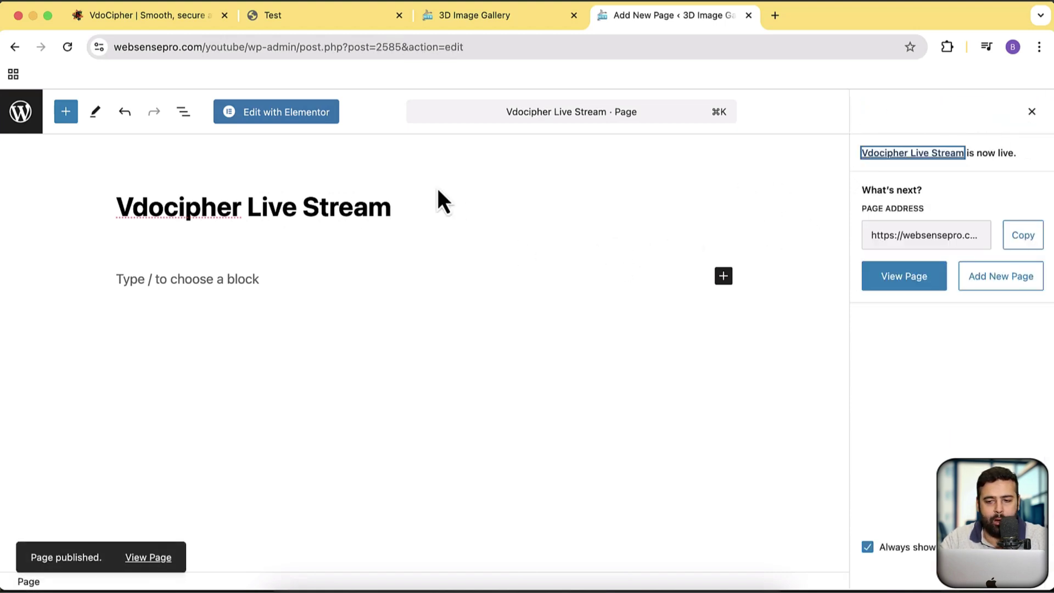
- Copy the Live Player Embed Code for the Test stream from the ZenStream dashboard
{"action": "left_click", "coordinate": [185, 22]}
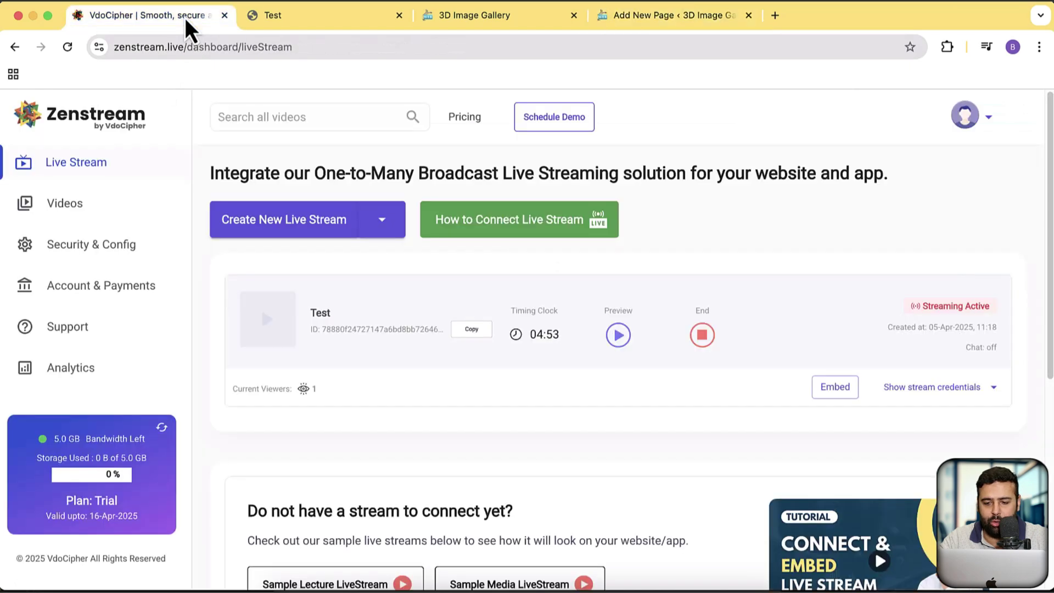
{"action": "left_click", "coordinate": [832, 400]}
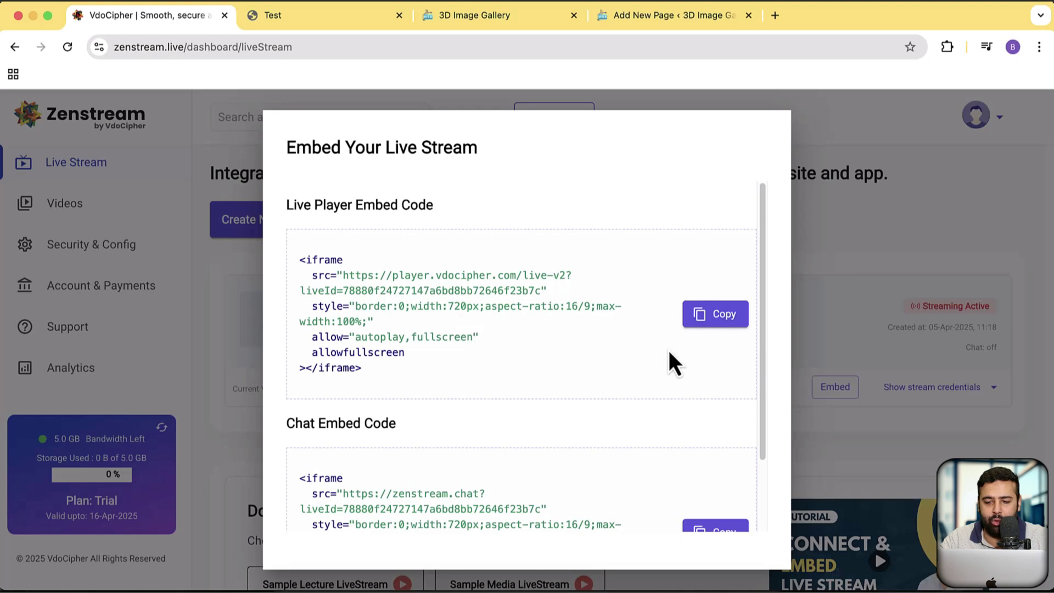
{"action": "left_click", "coordinate": [698, 330]}
- Paste the copied iframe code into a new Custom HTML block, save the page, and view it
{"action": "left_click", "coordinate": [658, 31]}
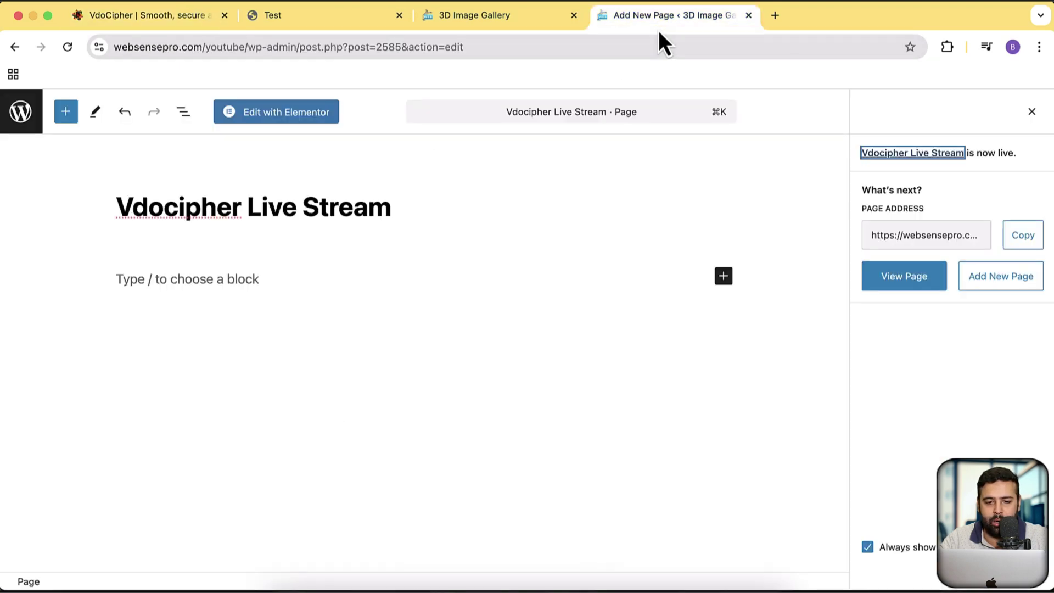
{"action": "left_click", "coordinate": [723, 277]}
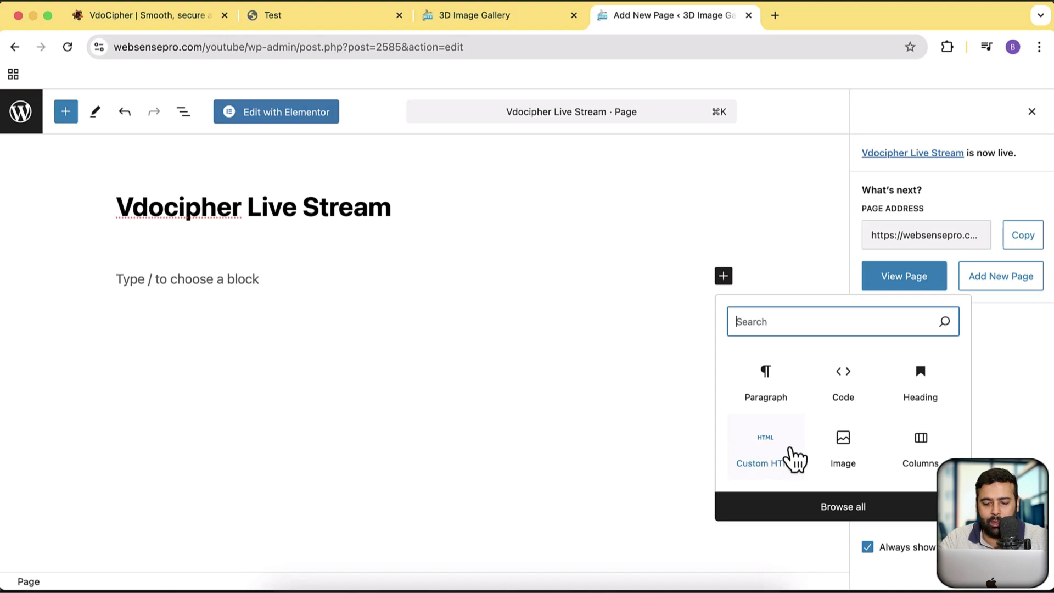
{"action": "left_click", "coordinate": [794, 459]}
{"action": "key", "text": "super+v"}
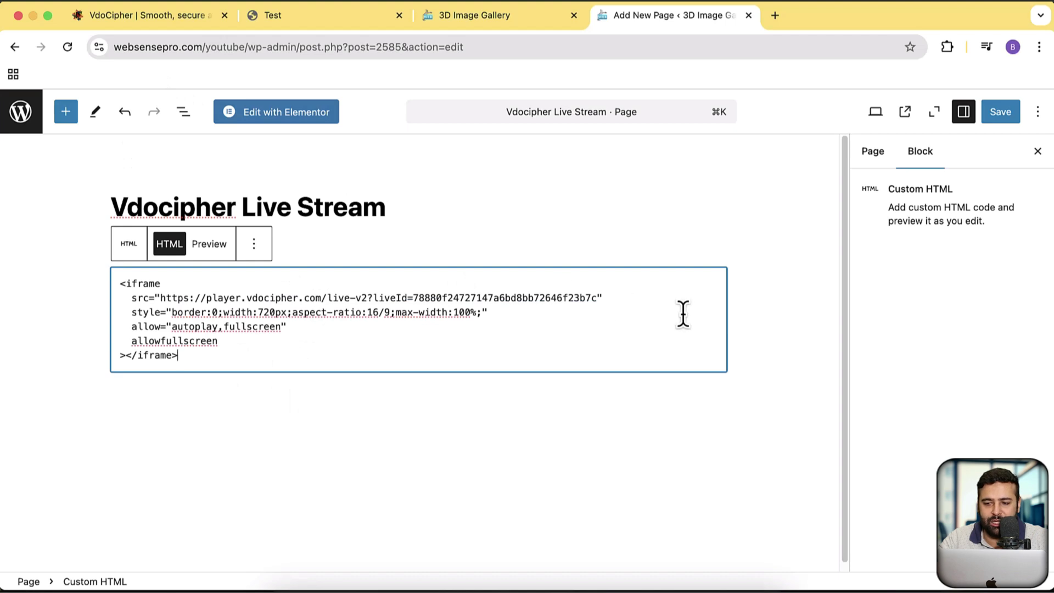
{"action": "left_click", "coordinate": [1002, 114]}
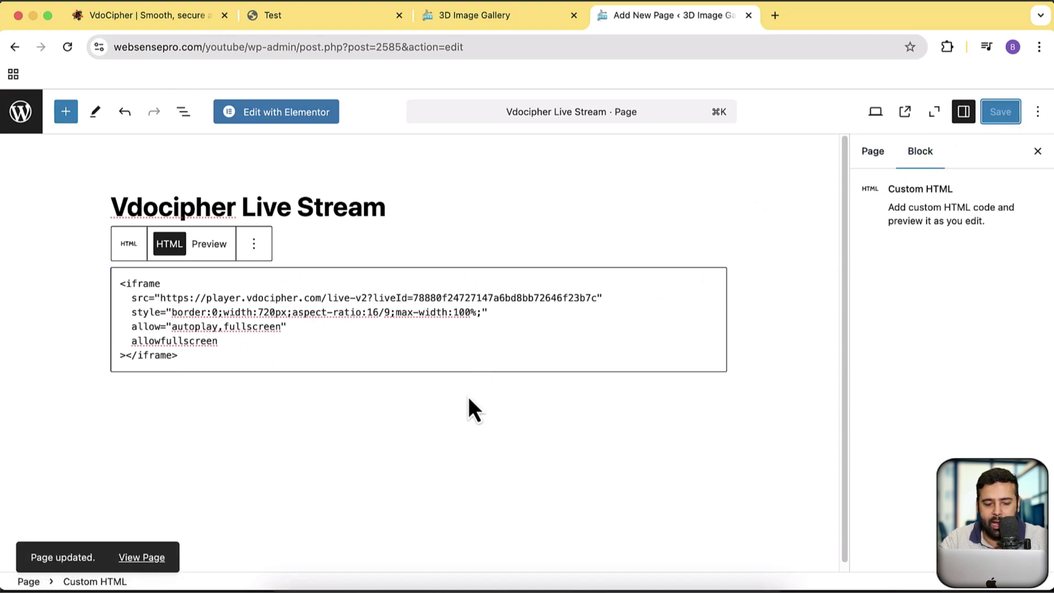
{"action": "left_click", "coordinate": [144, 557]}
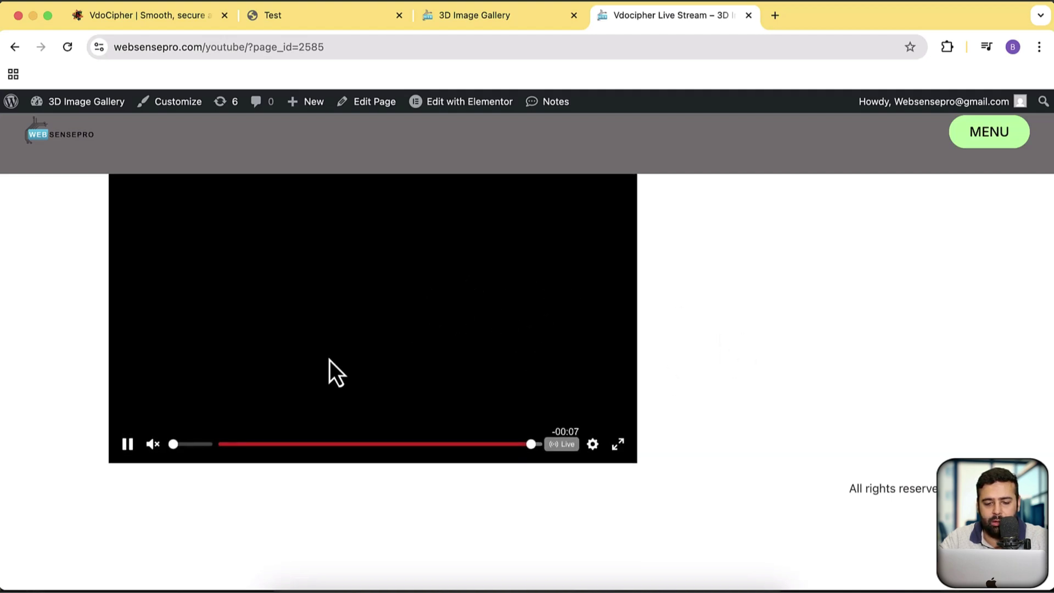
{"action": "left_click", "coordinate": [491, 444]}
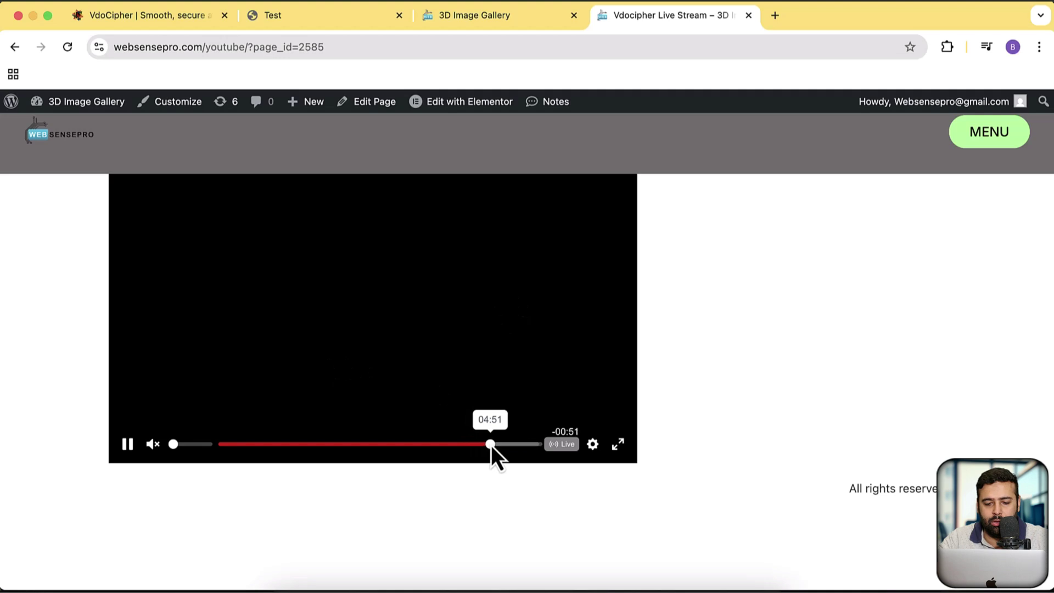
{"action": "scroll", "coordinate": [656, 406], "scroll_direction": "left", "scroll_amount": 5}
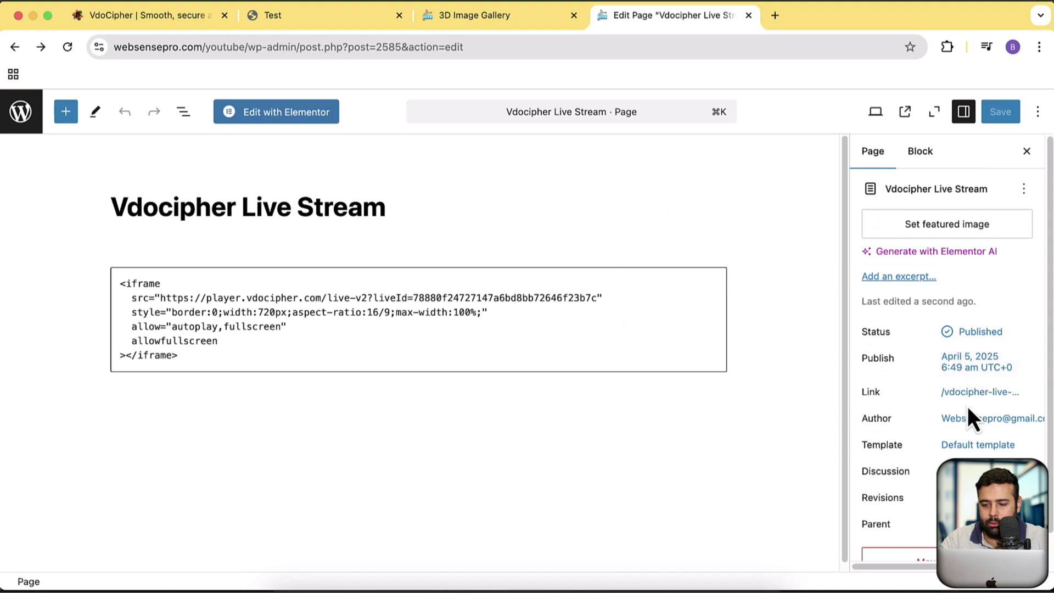
- Open the page's URL from the Link field in a new tab, then switch to the Test preview
{"action": "left_click", "coordinate": [977, 393]}
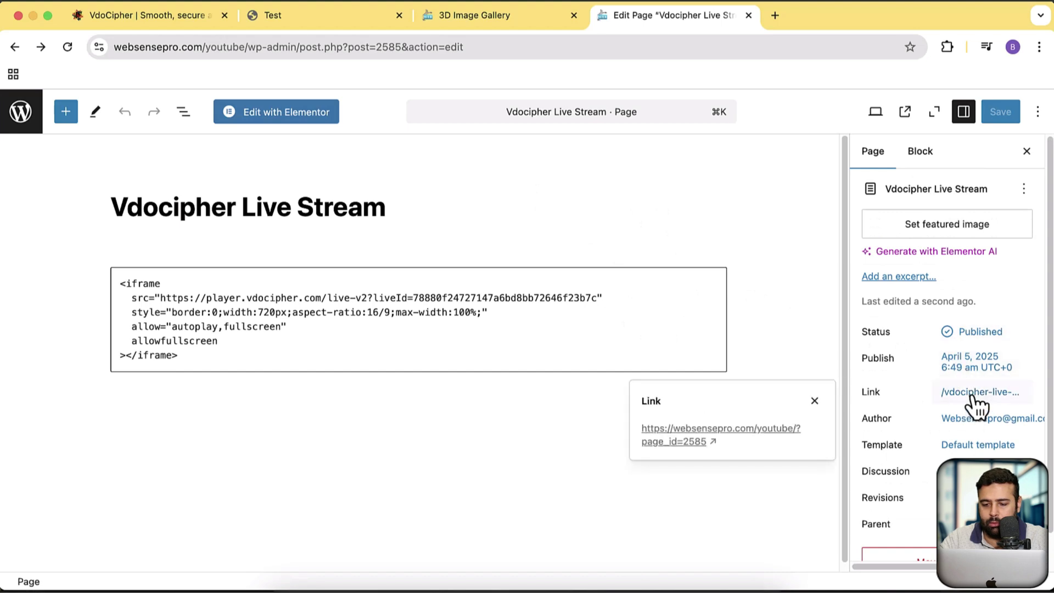
{"action": "left_click", "coordinate": [763, 437]}
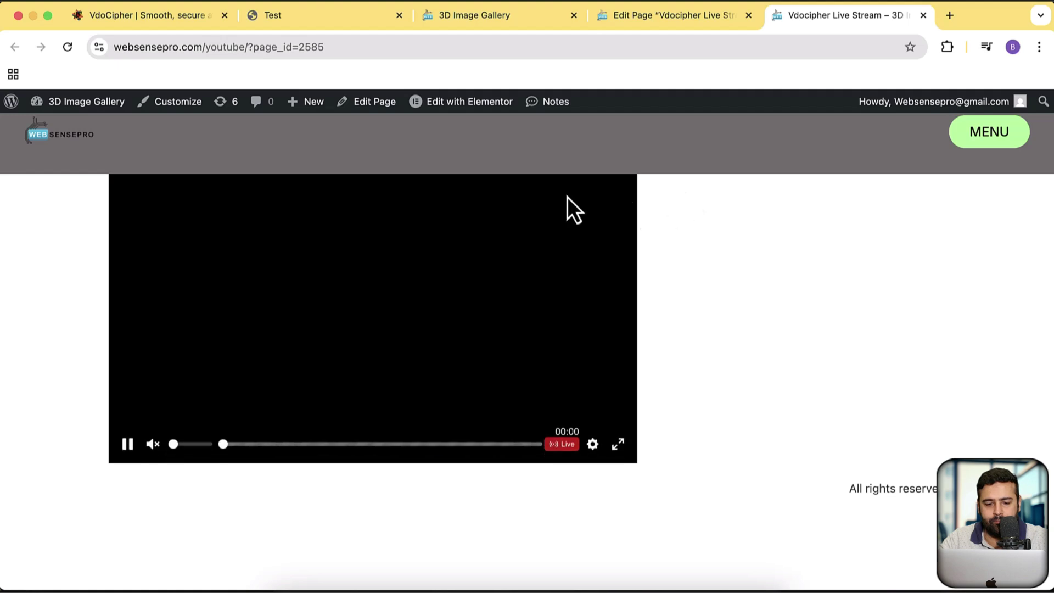
{"action": "left_click", "coordinate": [351, 17]}
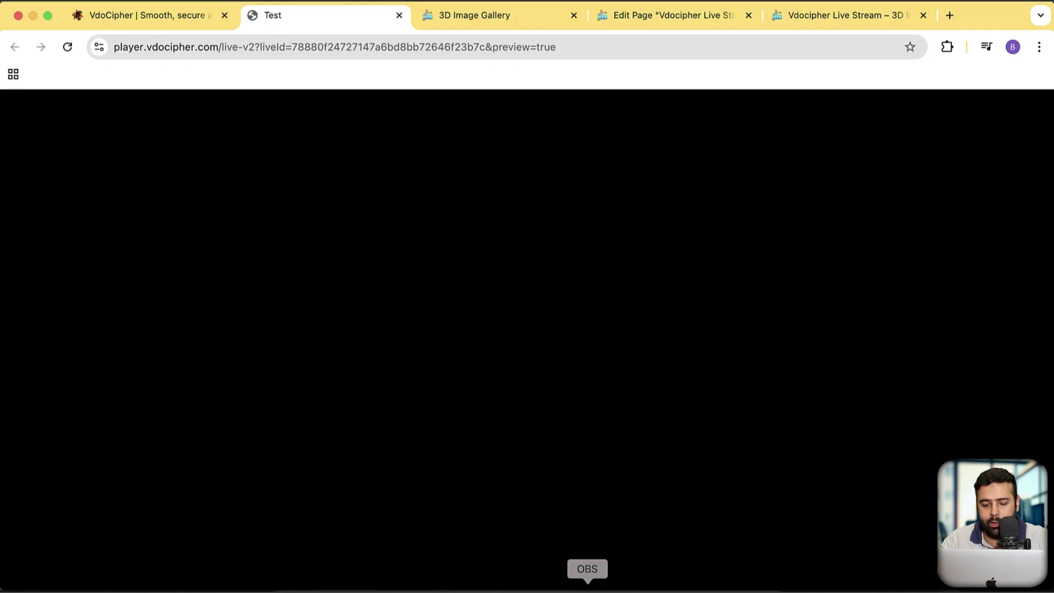
- Restart playback of the OBS Media Source and bring the browser window back to the front
{"action": "left_click", "coordinate": [586, 583]}
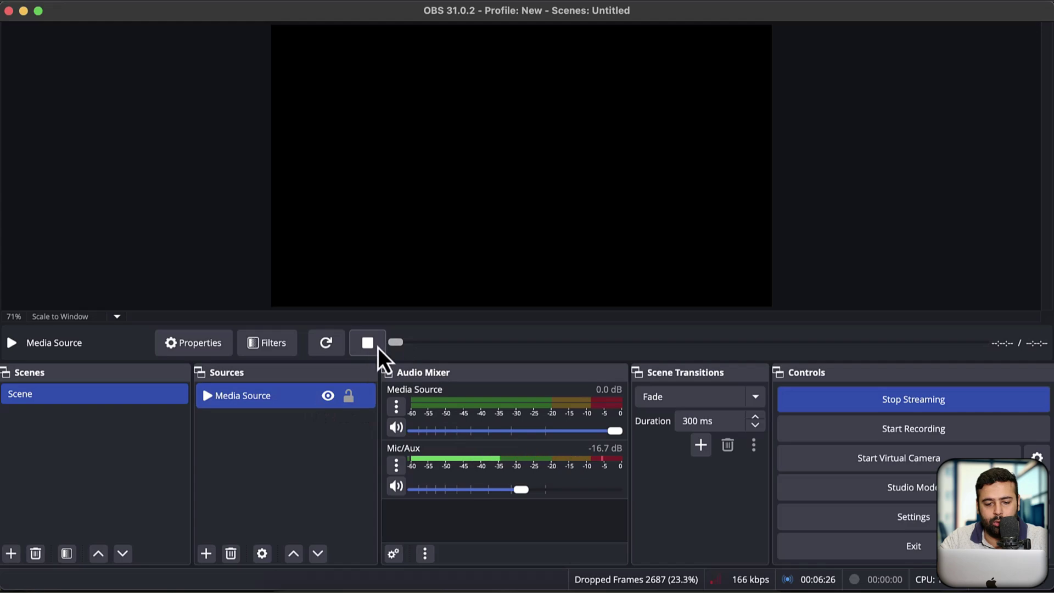
{"action": "left_click", "coordinate": [324, 344]}
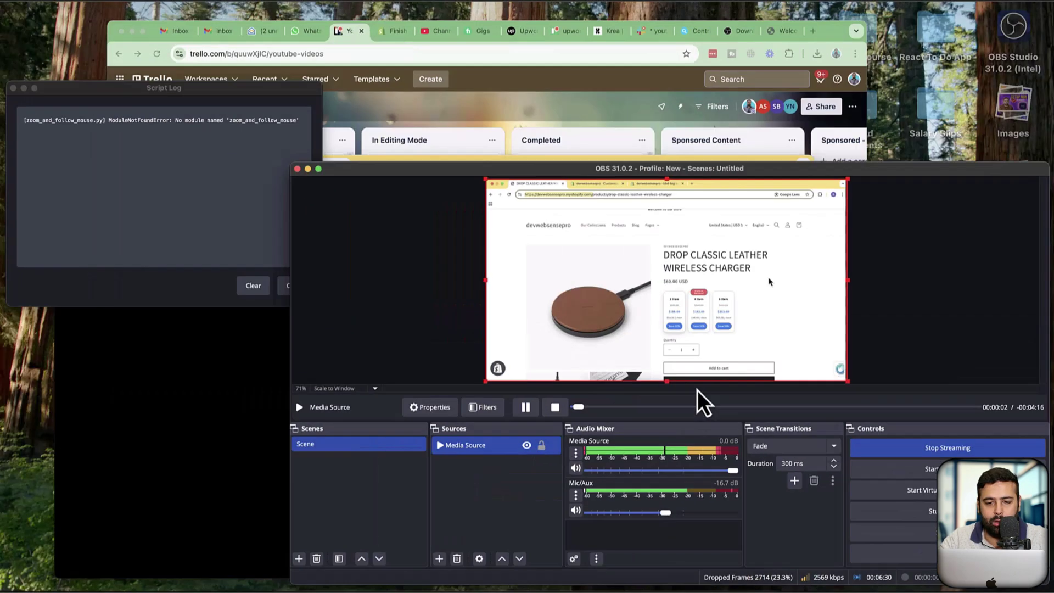
{"action": "key", "text": "ctrl+Up"}
{"action": "left_click", "coordinate": [527, 417]}
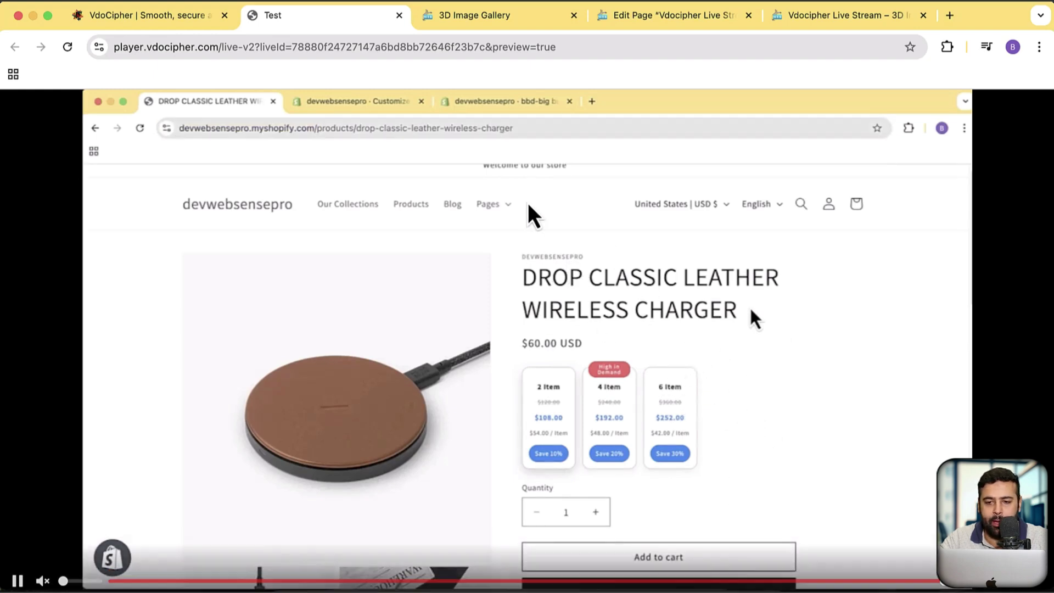
- Switch to the published Vdocipher Live Stream page and jump its player to the live edge
{"action": "left_click", "coordinate": [506, 25]}
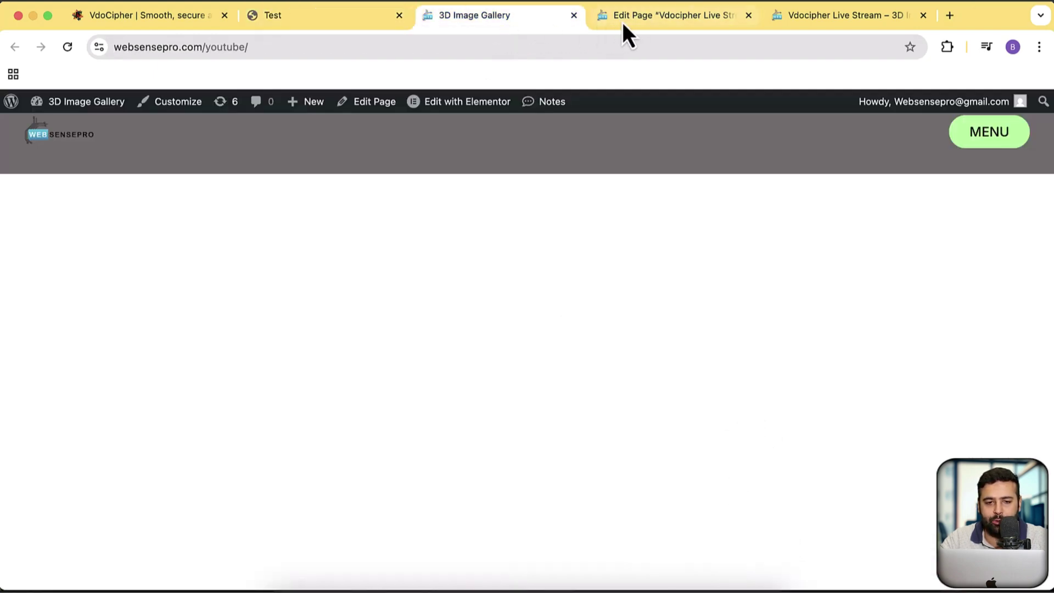
{"action": "left_click", "coordinate": [636, 16]}
{"action": "left_click", "coordinate": [806, 22]}
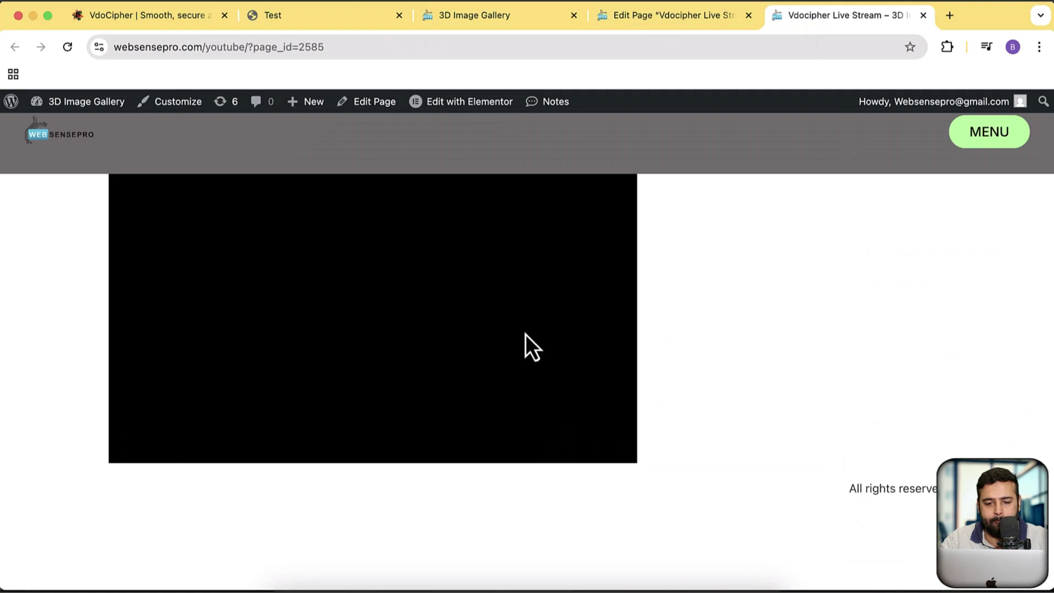
{"action": "mouse_move", "coordinate": [458, 308]}
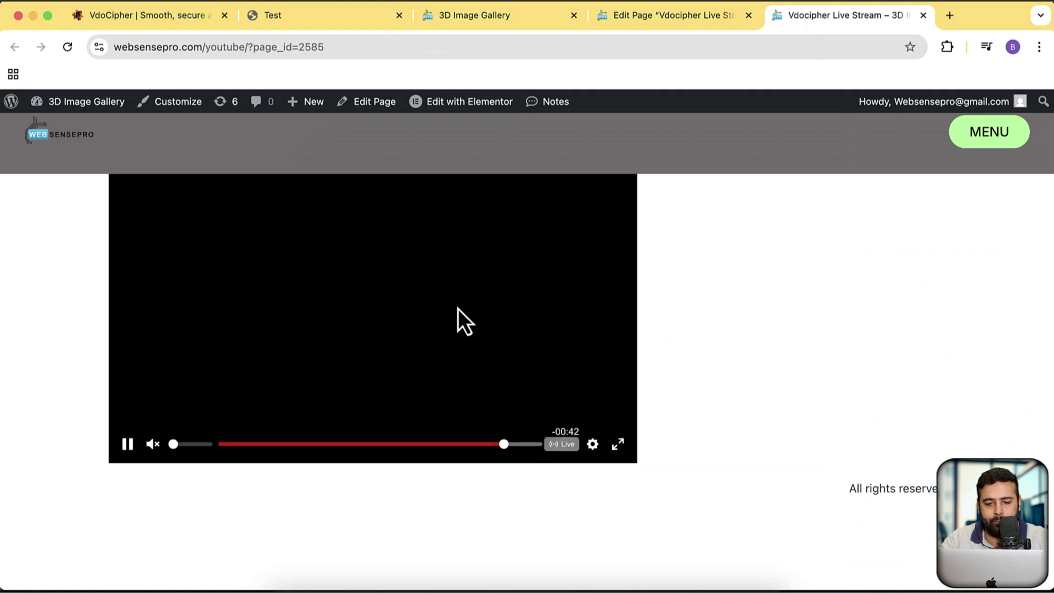
{"action": "left_click", "coordinate": [532, 450]}
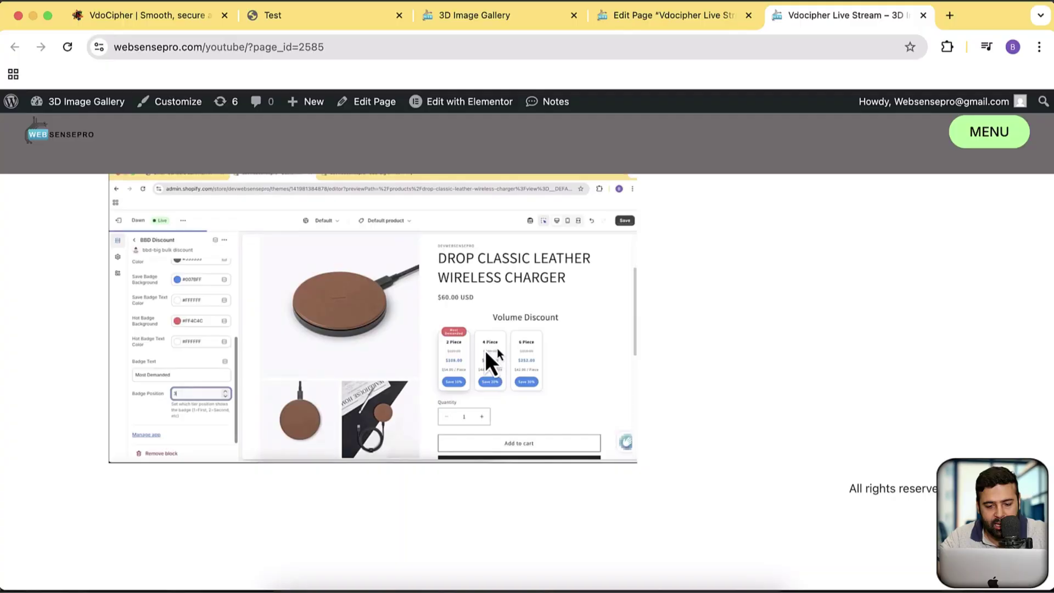
- Scrub the embedded player back to about 03:23 and earlier, then forward toward live
{"action": "left_click", "coordinate": [346, 446]}
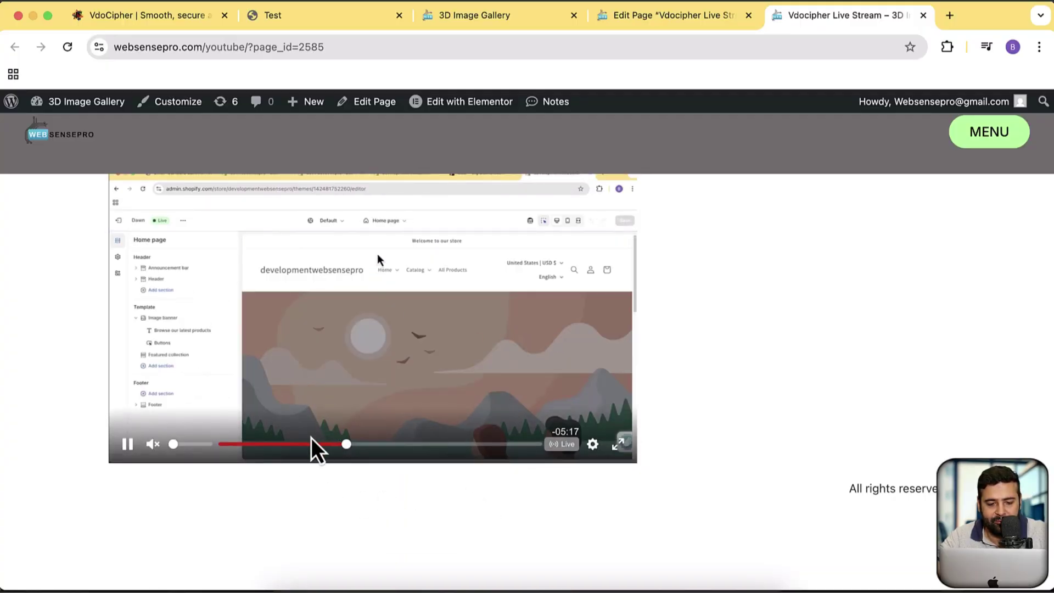
{"action": "left_click", "coordinate": [298, 450]}
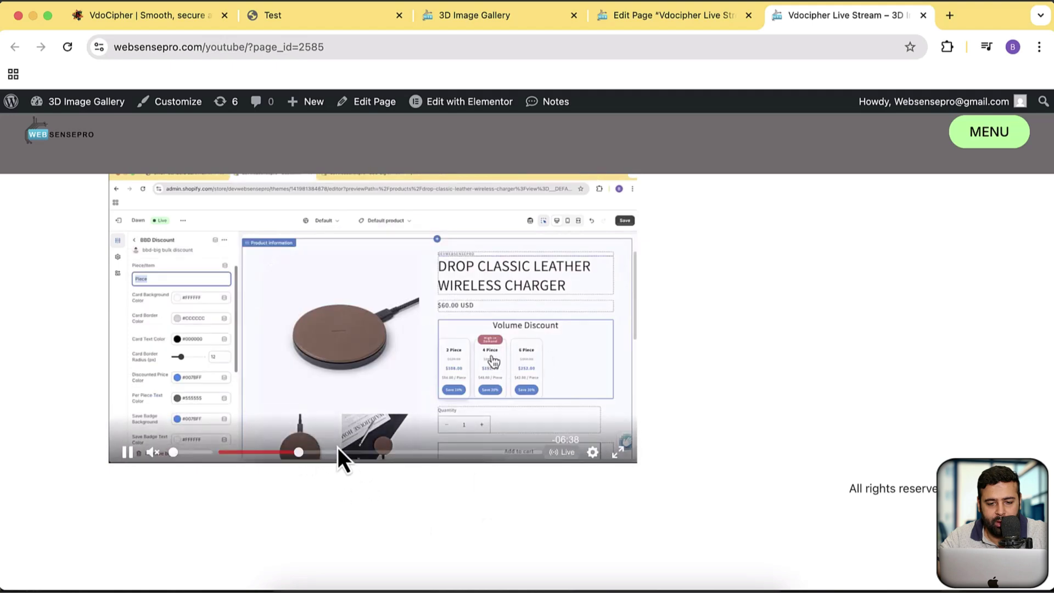
{"action": "left_click", "coordinate": [479, 444]}
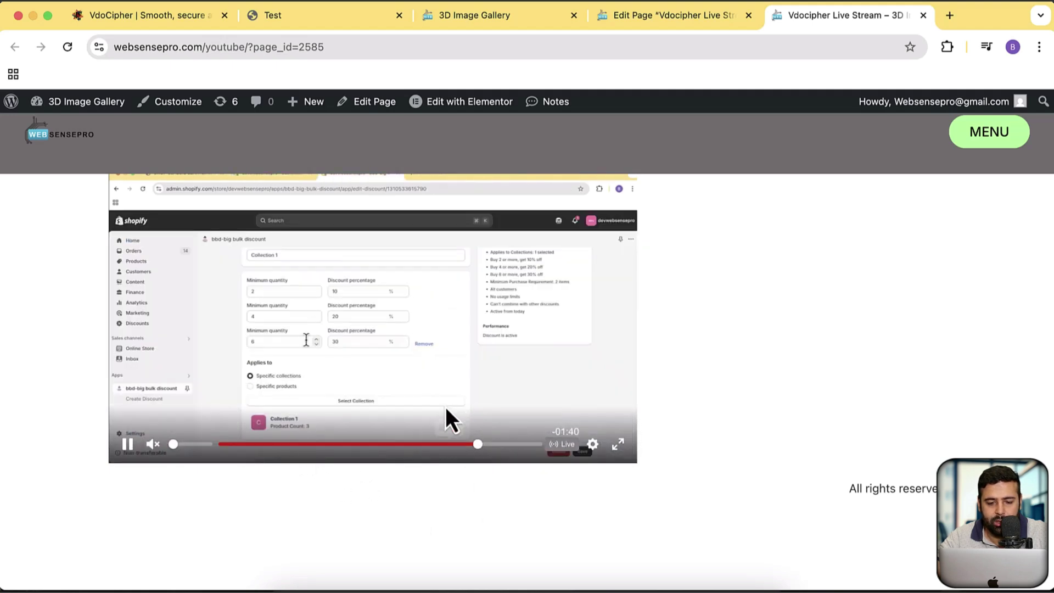